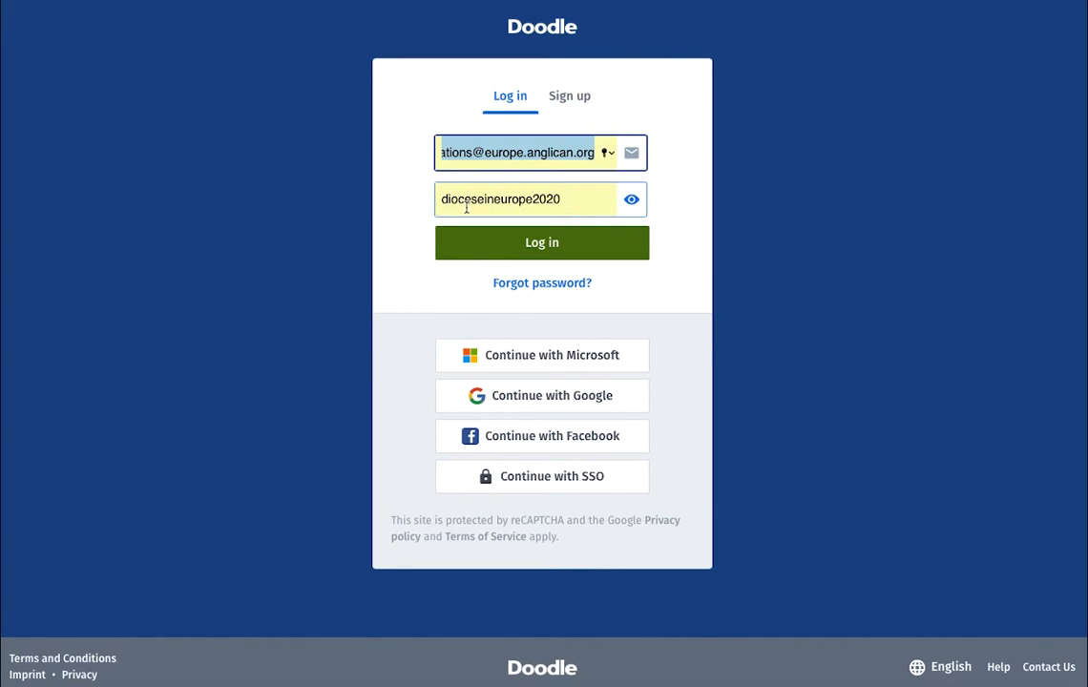
- Enter the account password and log in to reach the Doodle invitations dashboard
{"action": "left_click", "coordinate": [558, 205]}
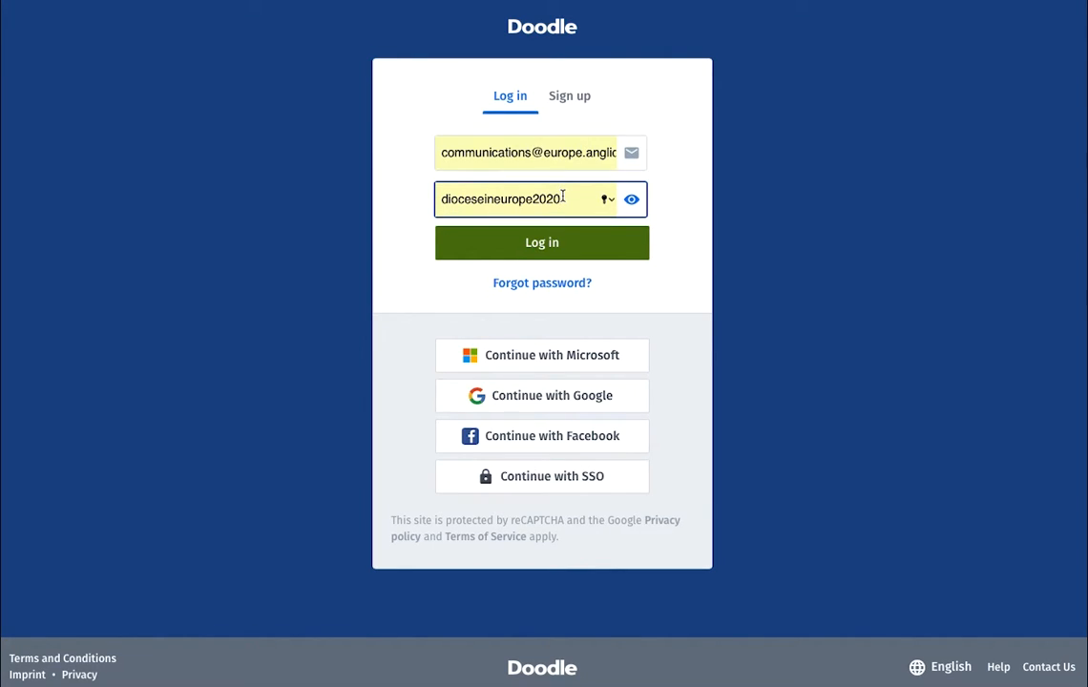
{"action": "left_click", "coordinate": [581, 244]}
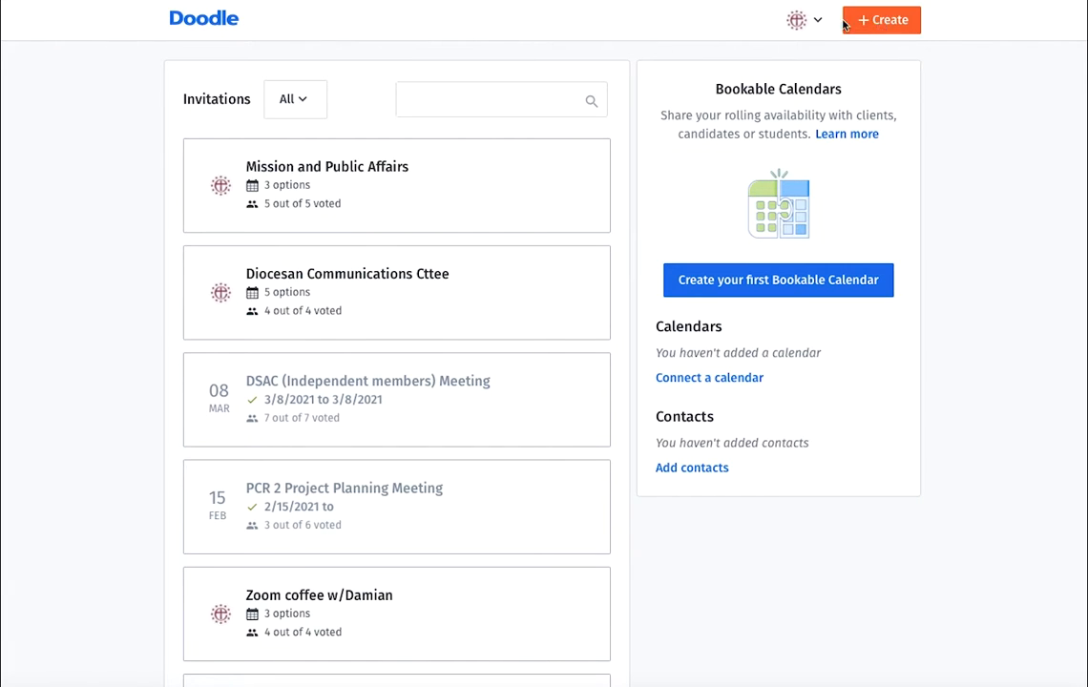
- Create a group poll titled 'test' with location Online and continue past step 1
{"action": "left_click", "coordinate": [880, 24]}
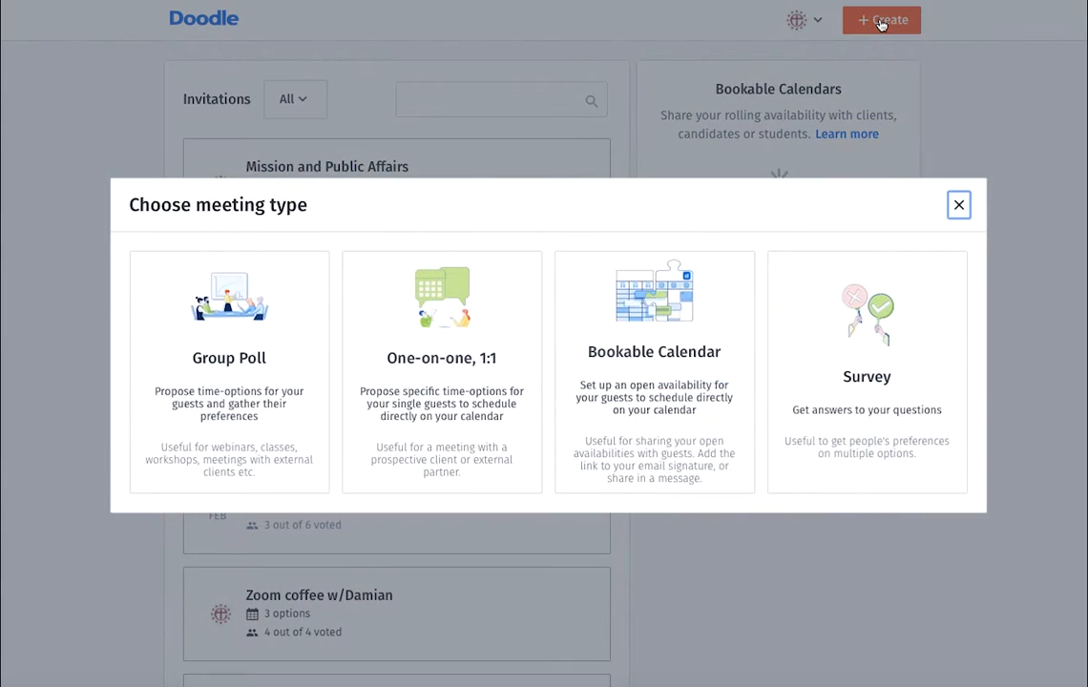
{"action": "left_click", "coordinate": [212, 296]}
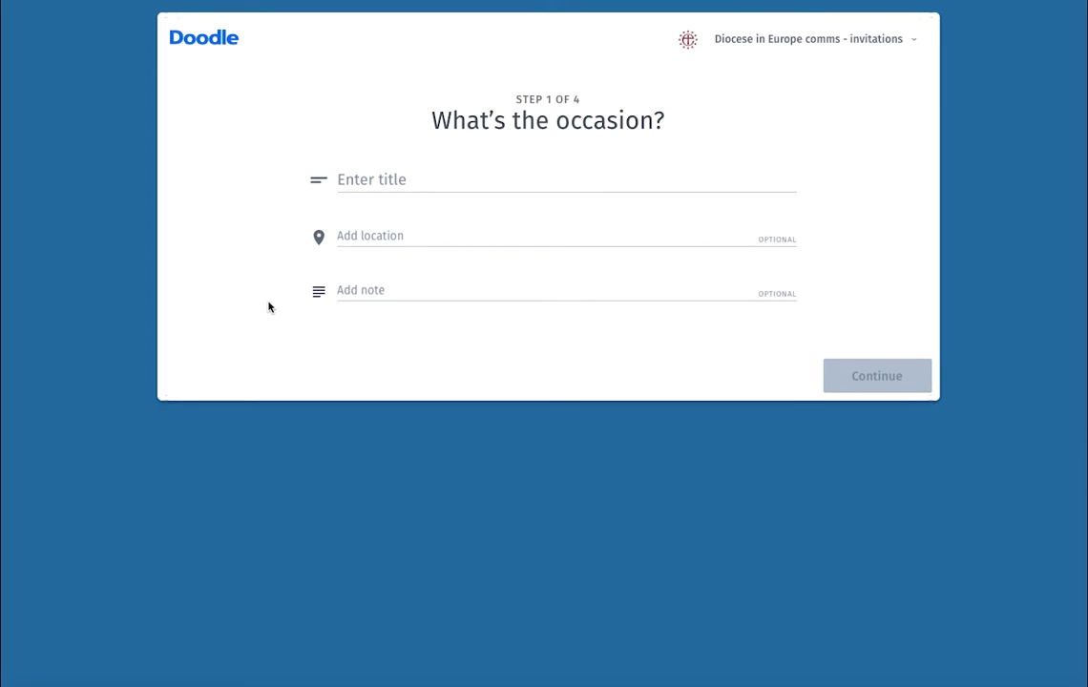
{"action": "left_click", "coordinate": [534, 180]}
{"action": "type", "text": "test"}
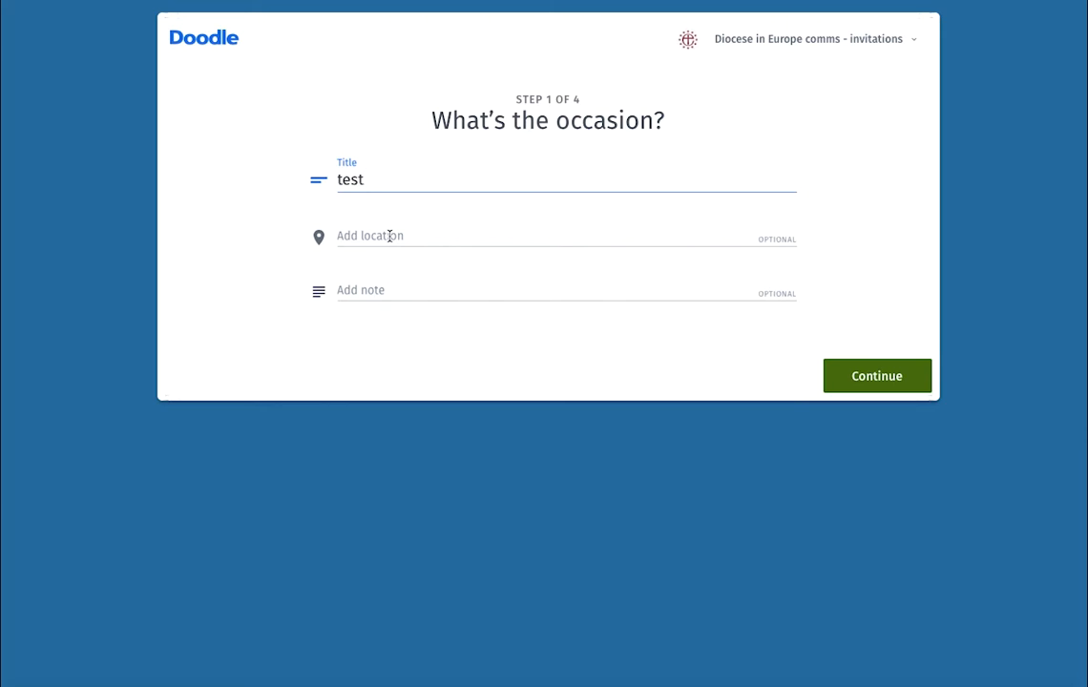
{"action": "left_click", "coordinate": [390, 235]}
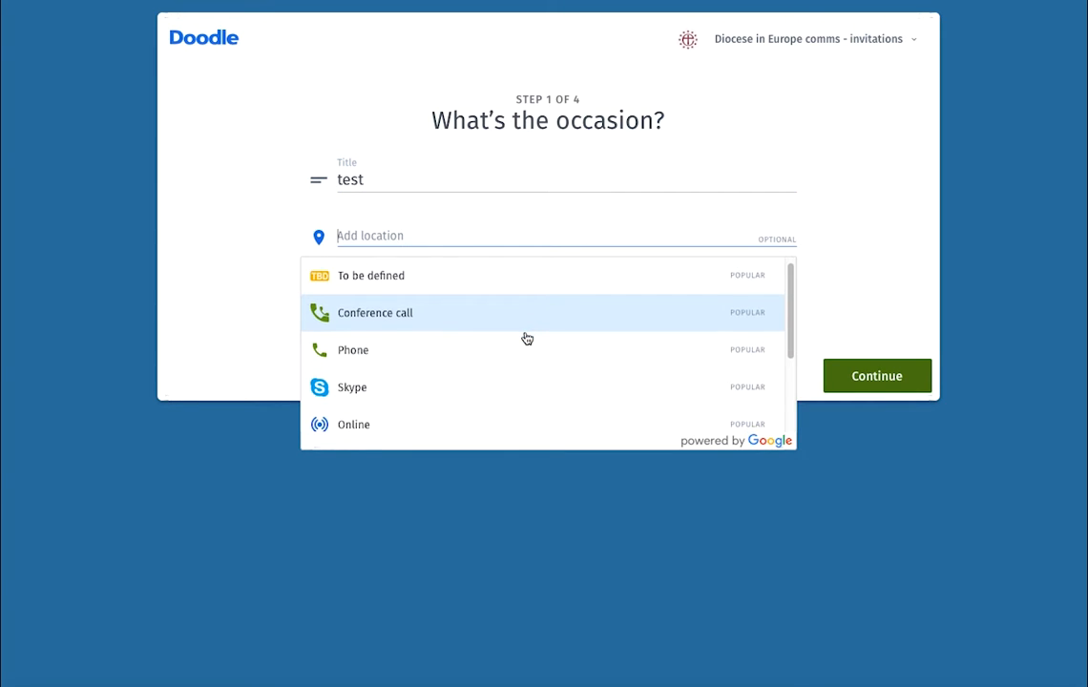
{"action": "left_click", "coordinate": [371, 414]}
{"action": "left_click", "coordinate": [396, 289]}
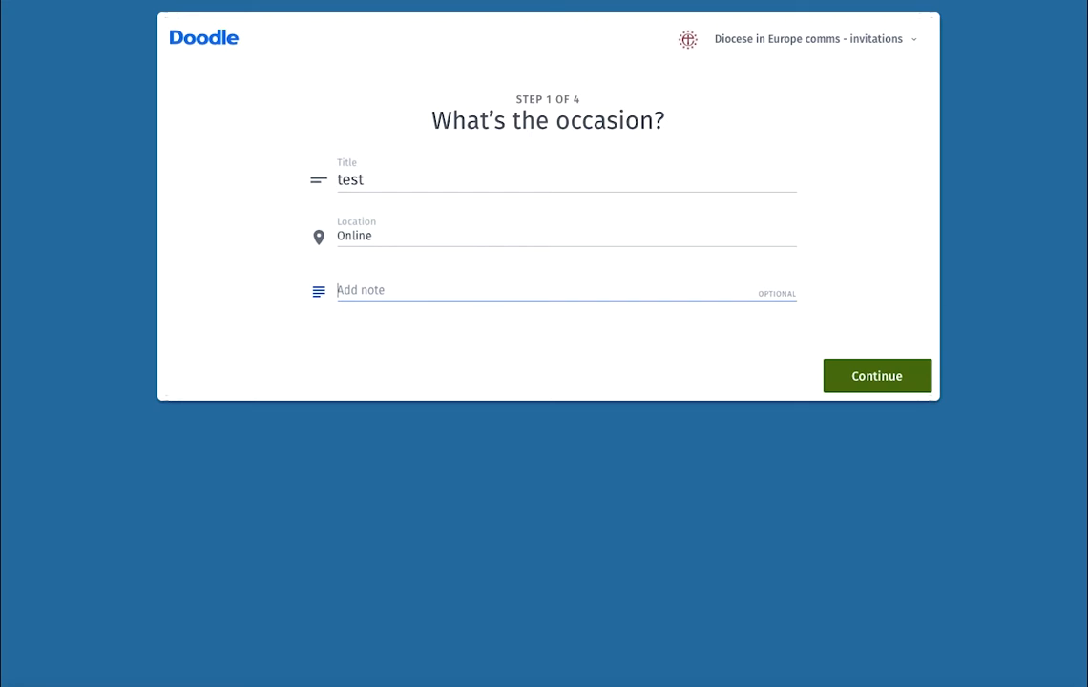
{"action": "left_click", "coordinate": [880, 377]}
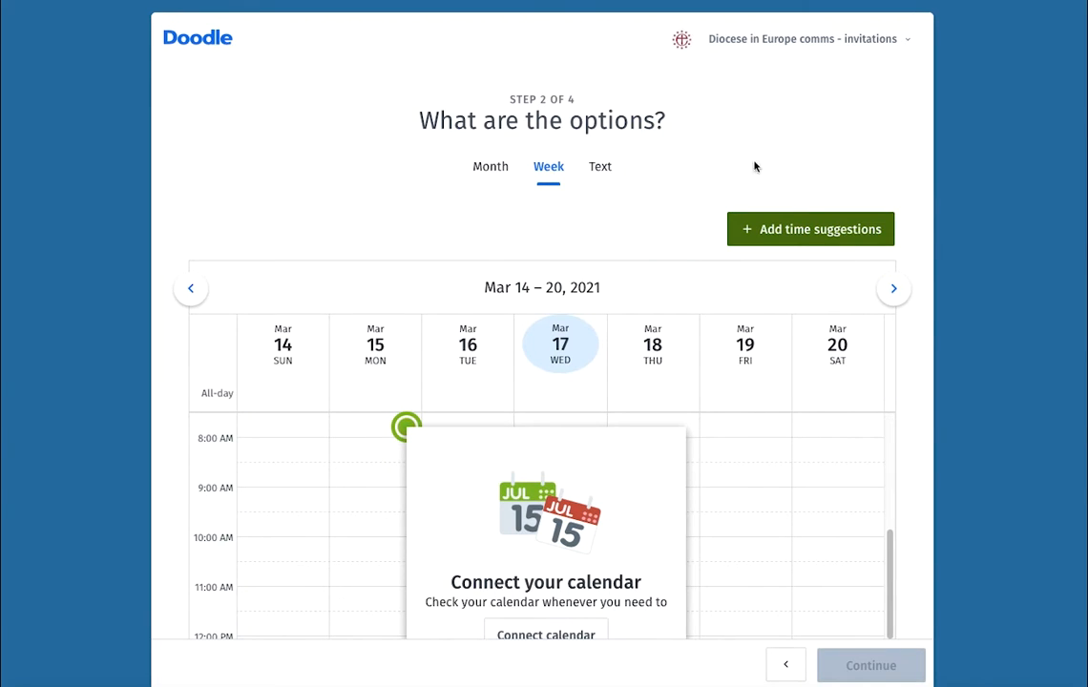
- Dismiss the Connect your calendar prompt with Later to show the empty Mar 14–20 week
{"action": "scroll", "coordinate": [911, 439], "scroll_direction": "down", "scroll_amount": 3}
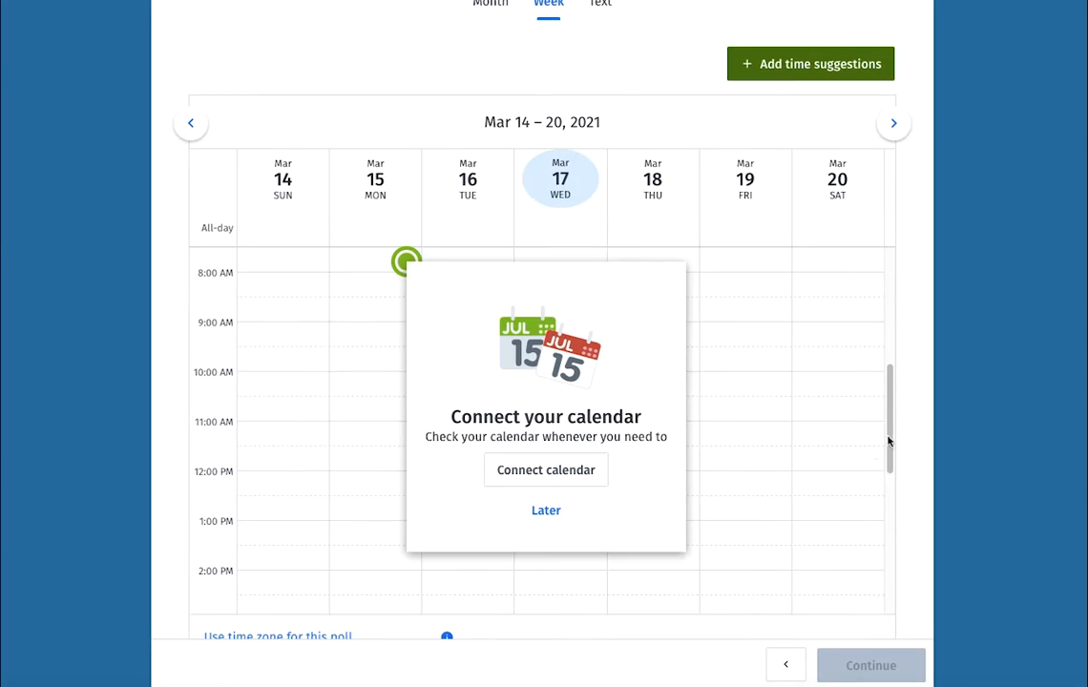
{"action": "left_click", "coordinate": [445, 428]}
{"action": "left_click_drag", "start_coordinate": [446, 428], "coordinate": [646, 427]}
{"action": "left_click", "coordinate": [651, 428]}
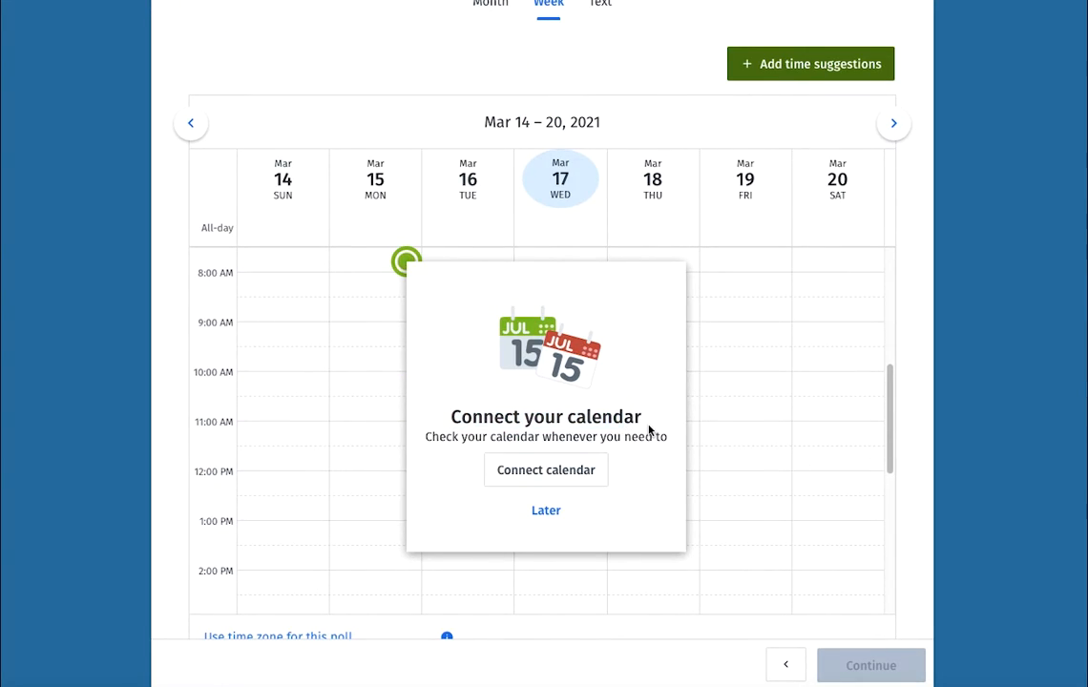
{"action": "left_click", "coordinate": [546, 512]}
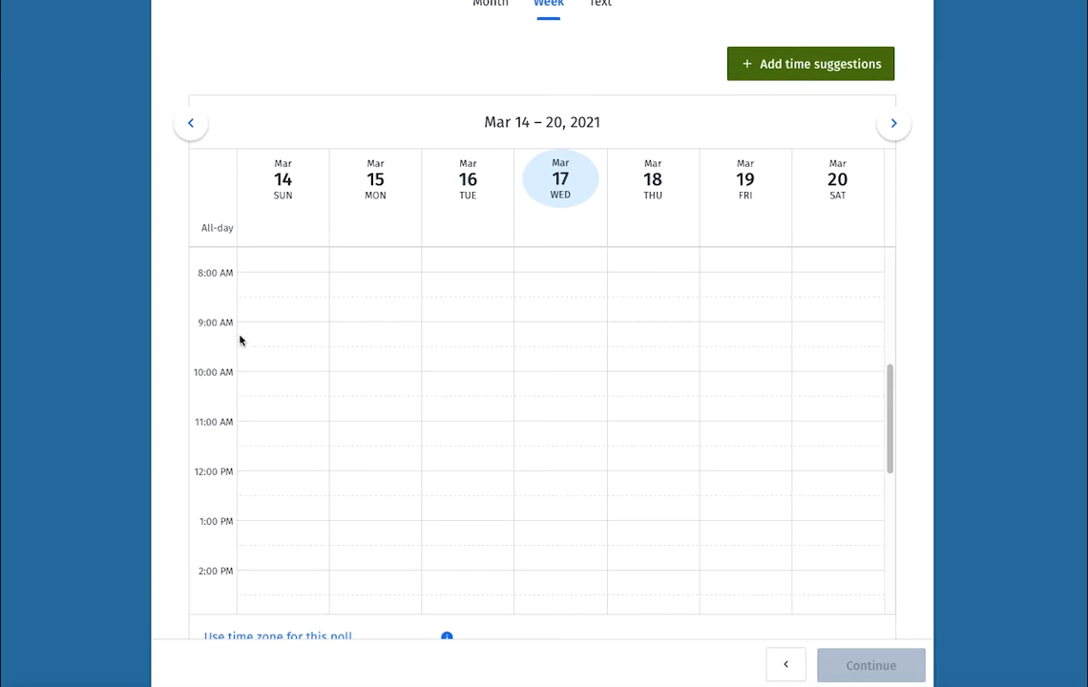
{"action": "scroll", "coordinate": [167, 528], "scroll_direction": "down", "scroll_amount": 1}
{"action": "scroll", "coordinate": [167, 528], "scroll_direction": "down", "scroll_amount": 1}
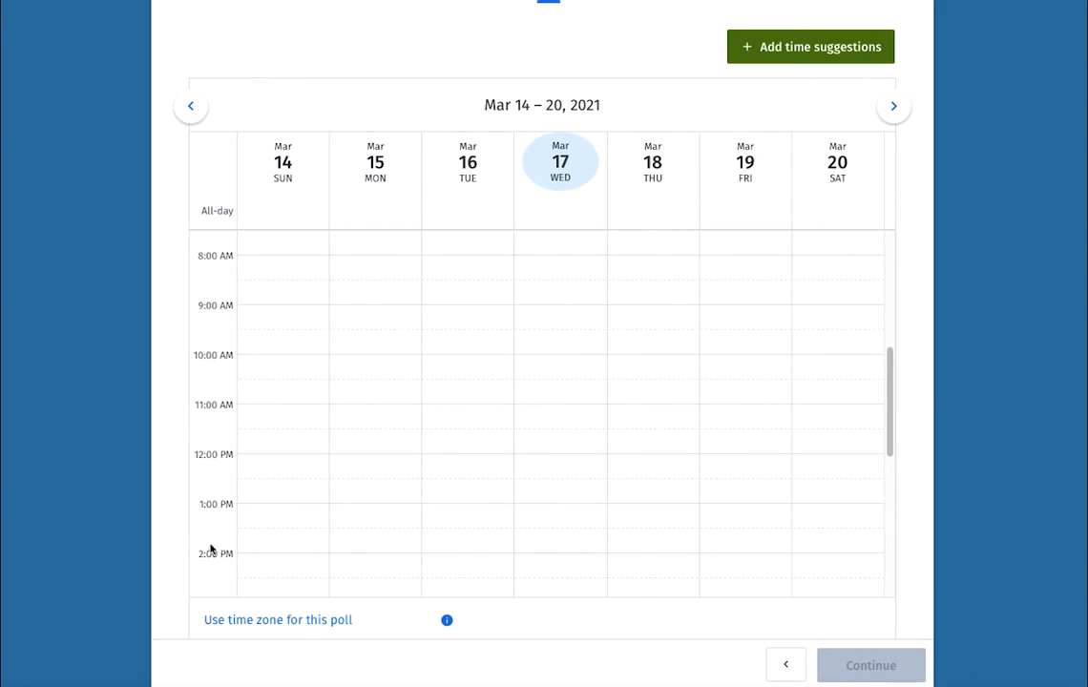
- Add a Friday Mar 19 option adjusted to 12:00–1:00 PM, then show the Mar 21–27 week
{"action": "left_click", "coordinate": [718, 566]}
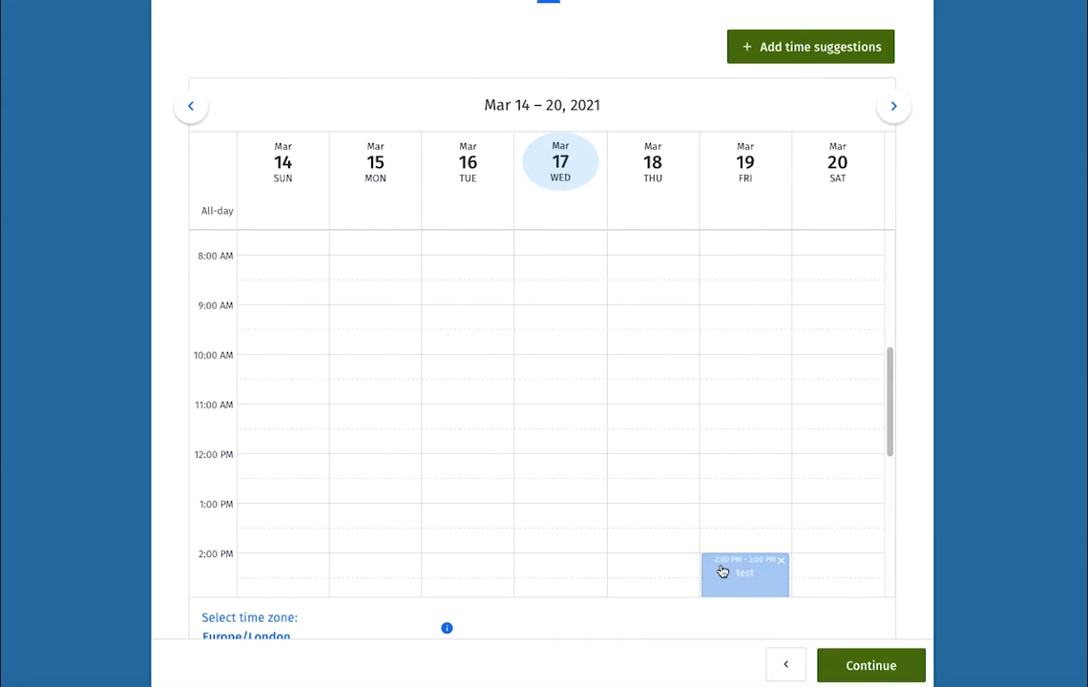
{"action": "scroll", "coordinate": [761, 554], "scroll_direction": "down", "scroll_amount": 1}
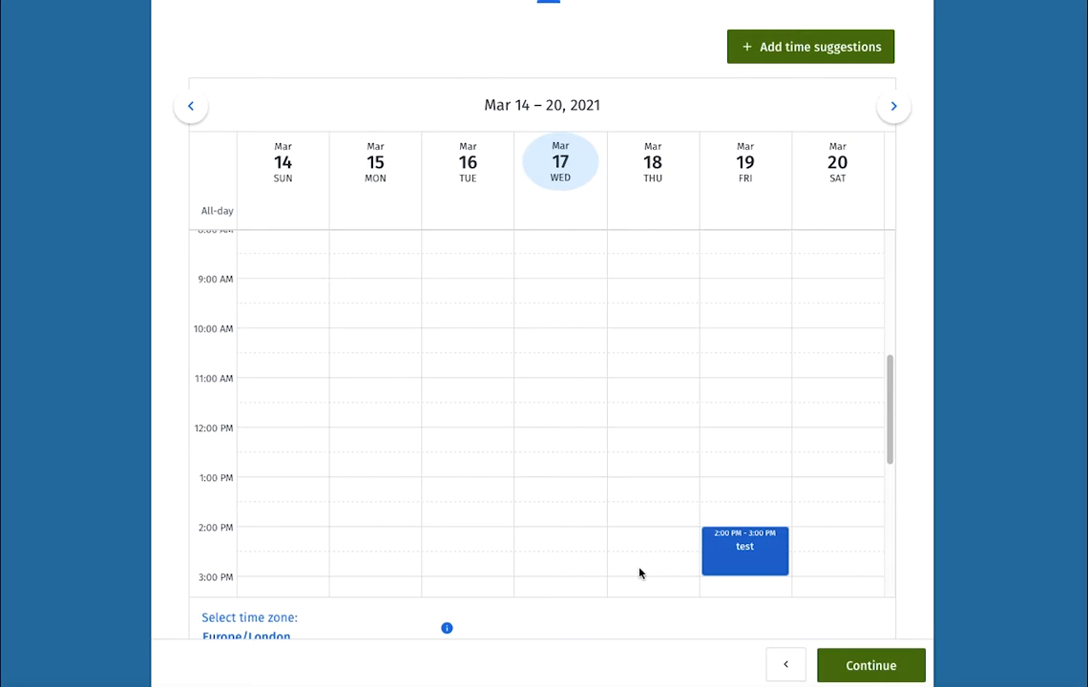
{"action": "left_click", "coordinate": [736, 557]}
{"action": "left_click_drag", "start_coordinate": [736, 558], "coordinate": [724, 468]}
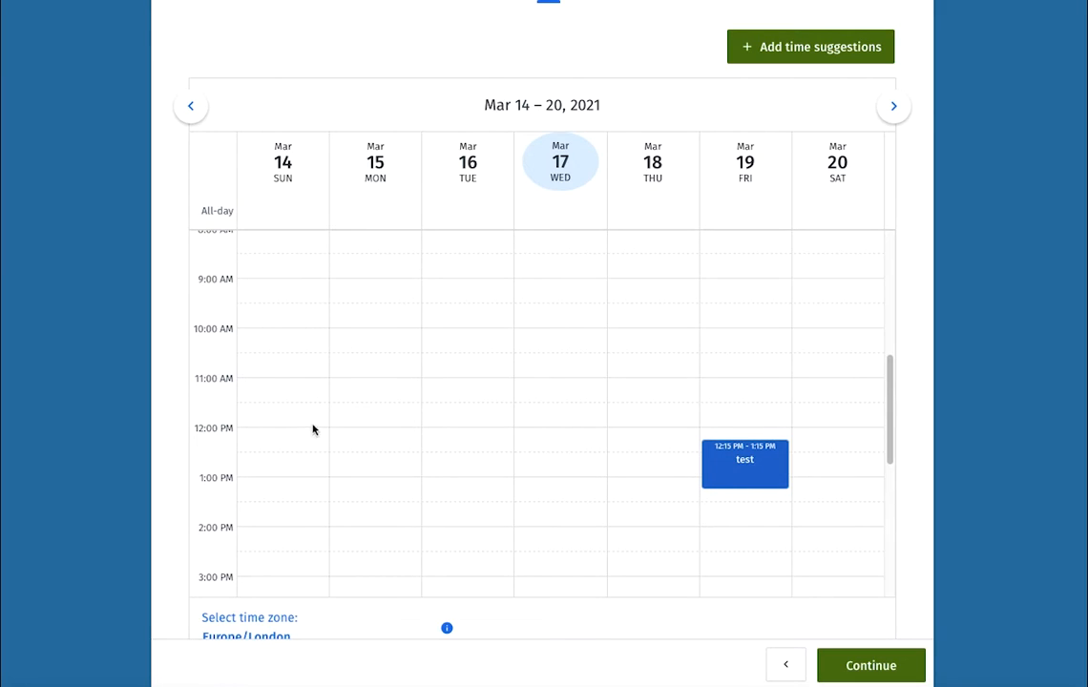
{"action": "left_click", "coordinate": [738, 463]}
{"action": "left_click_drag", "start_coordinate": [738, 464], "coordinate": [744, 447]}
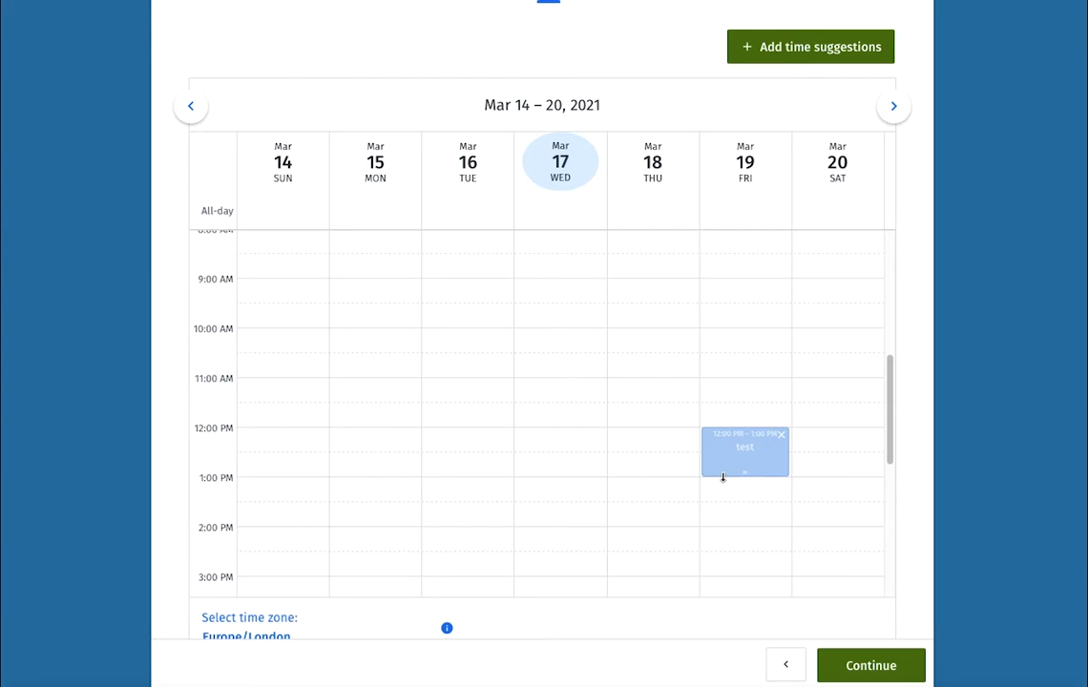
{"action": "left_click_drag", "start_coordinate": [723, 477], "coordinate": [728, 570]}
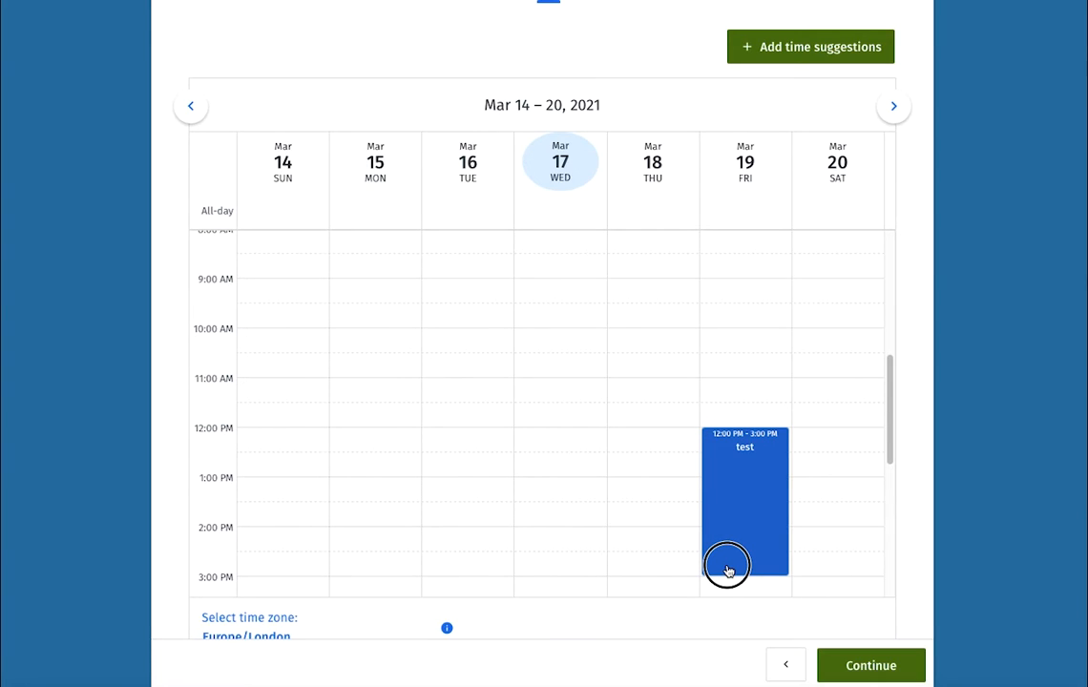
{"action": "left_click_drag", "start_coordinate": [727, 570], "coordinate": [733, 456]}
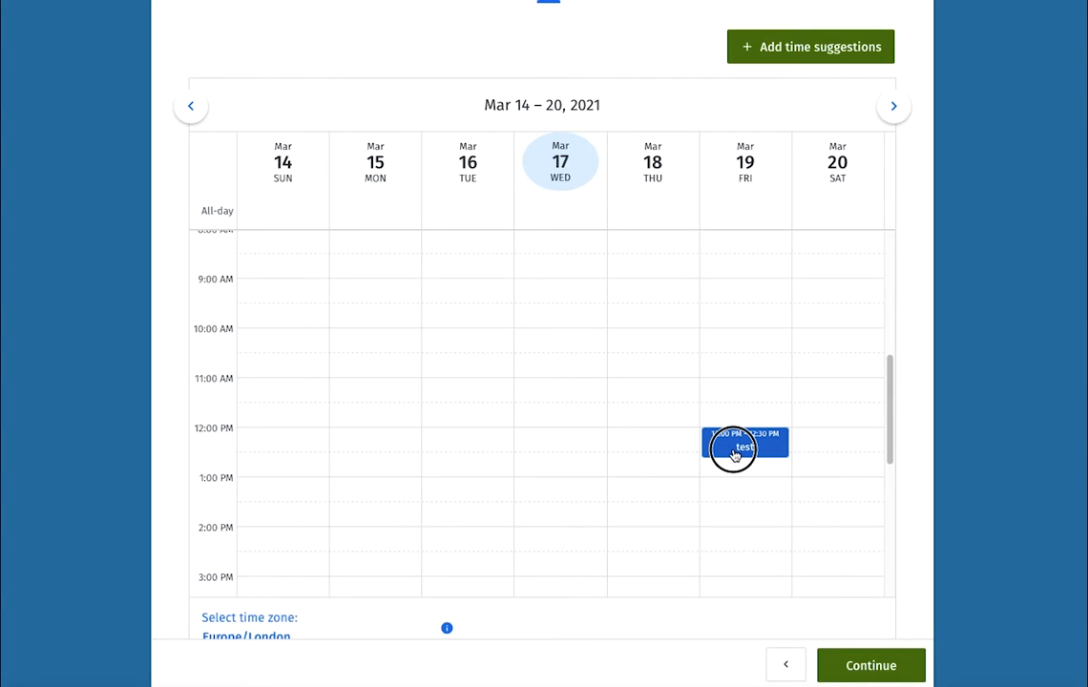
{"action": "left_click_drag", "start_coordinate": [784, 457], "coordinate": [777, 481]}
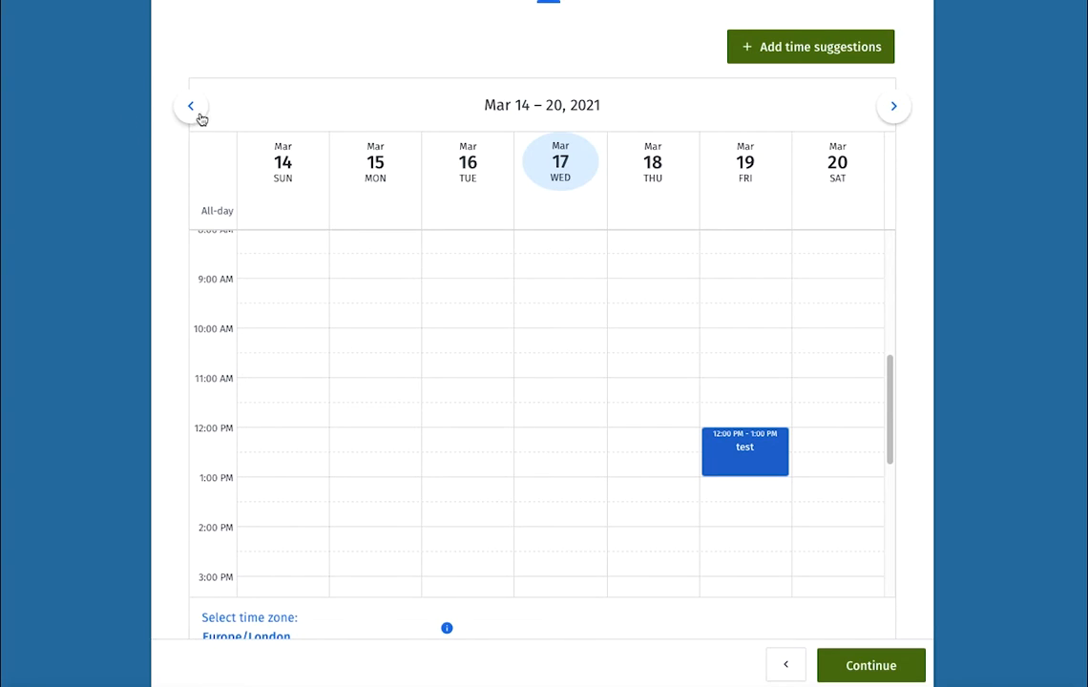
{"action": "left_click", "coordinate": [893, 107]}
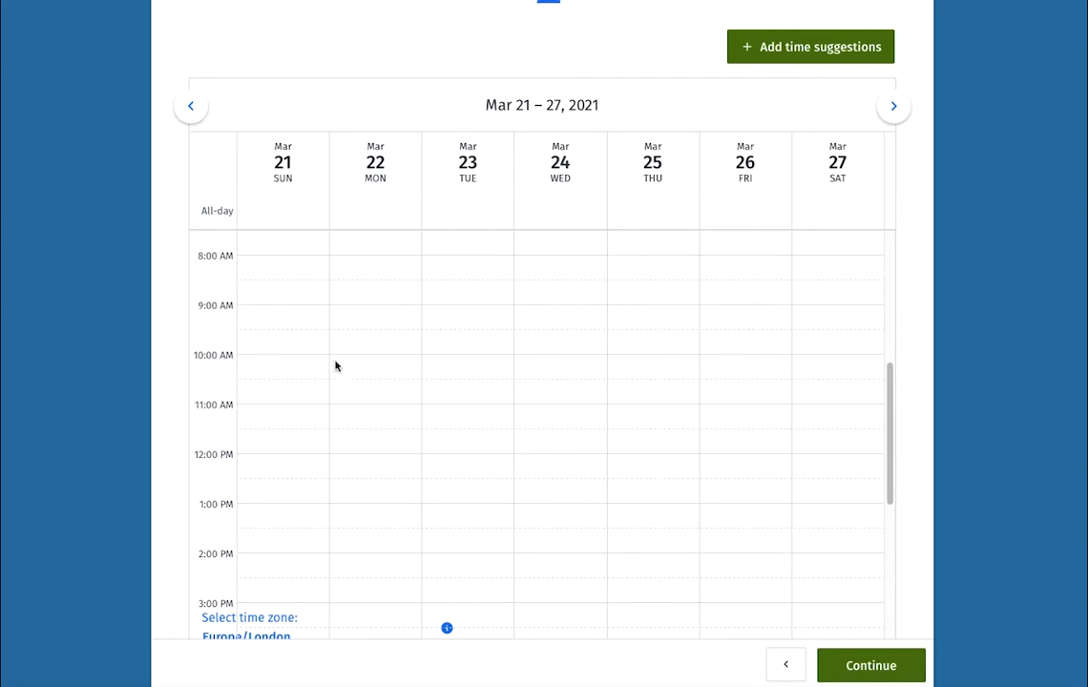
- Add a Monday 22 March option and shift it to 9:00–10:00 AM
{"action": "scroll", "coordinate": [750, 425], "scroll_direction": "down", "scroll_amount": 4}
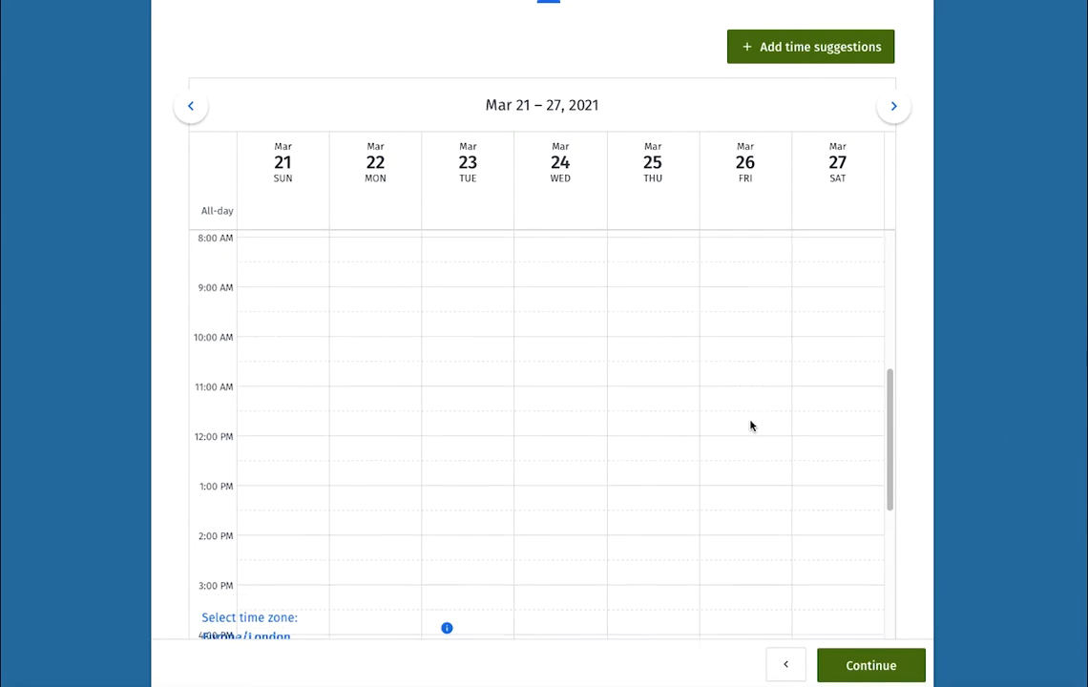
{"action": "scroll", "coordinate": [750, 426], "scroll_direction": "up", "scroll_amount": 9}
{"action": "scroll", "coordinate": [782, 463], "scroll_direction": "down", "scroll_amount": 1}
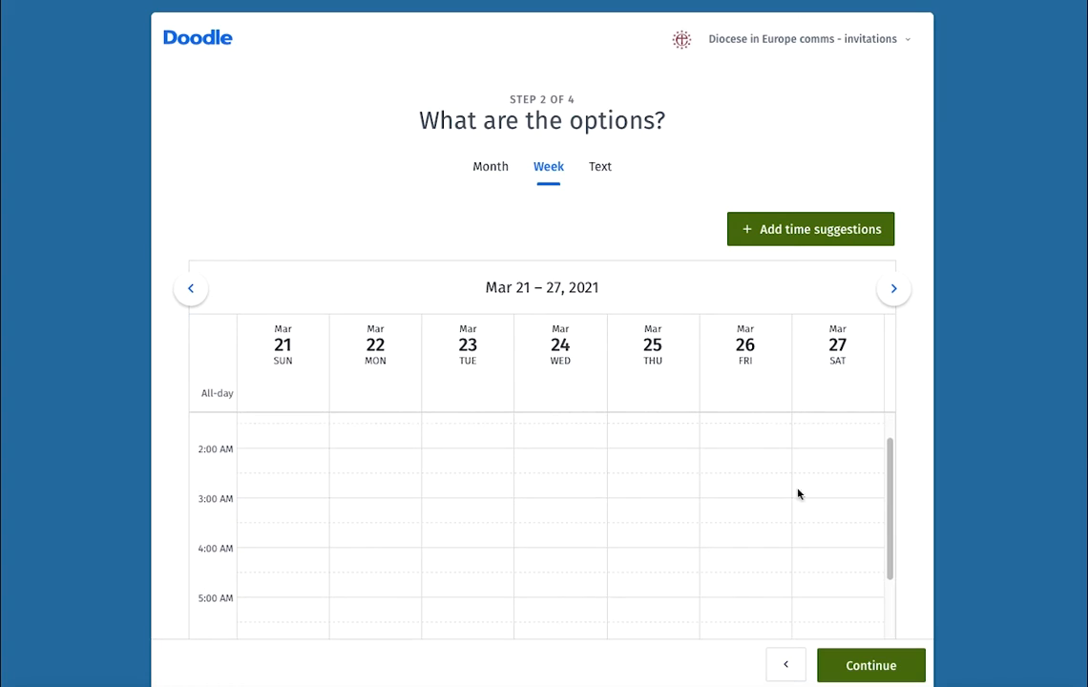
{"action": "scroll", "coordinate": [804, 516], "scroll_direction": "up", "scroll_amount": 1}
{"action": "scroll", "coordinate": [1001, 445], "scroll_direction": "down", "scroll_amount": 1}
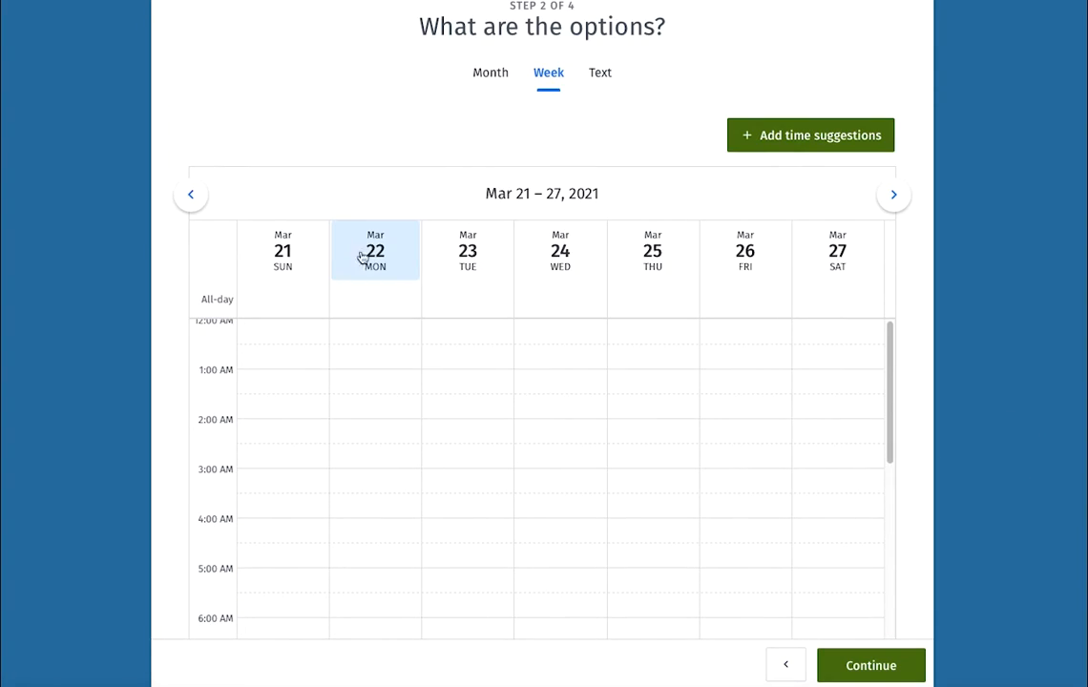
{"action": "scroll", "coordinate": [423, 478], "scroll_direction": "up", "scroll_amount": 1}
{"action": "scroll", "coordinate": [481, 505], "scroll_direction": "down", "scroll_amount": 4}
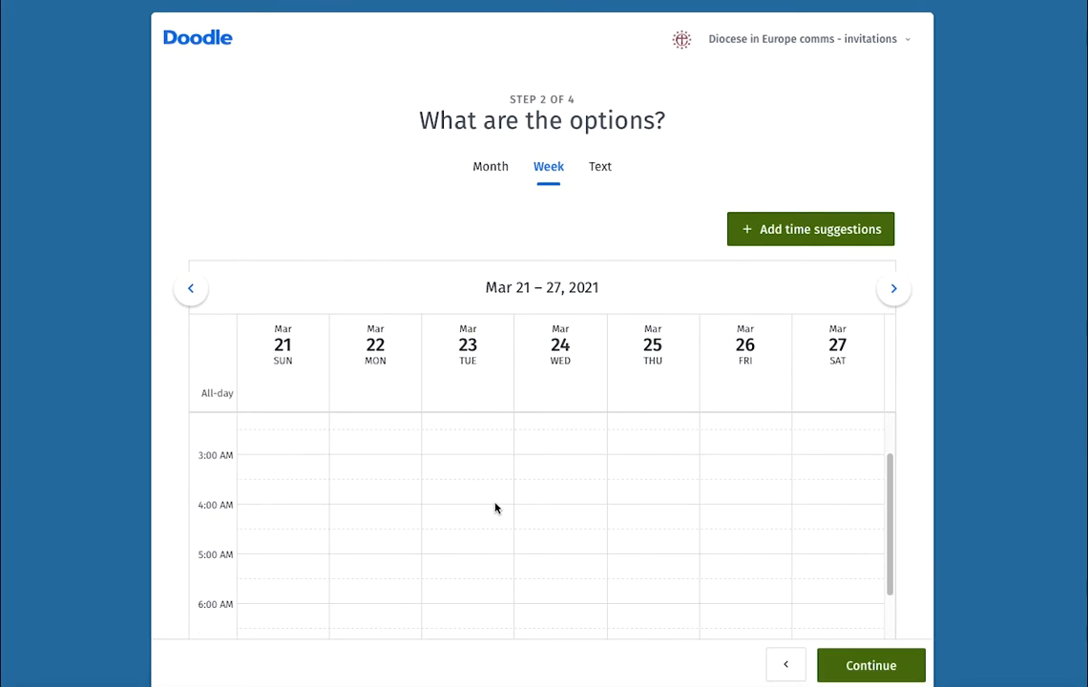
{"action": "scroll", "coordinate": [481, 258], "scroll_direction": "down", "scroll_amount": 2}
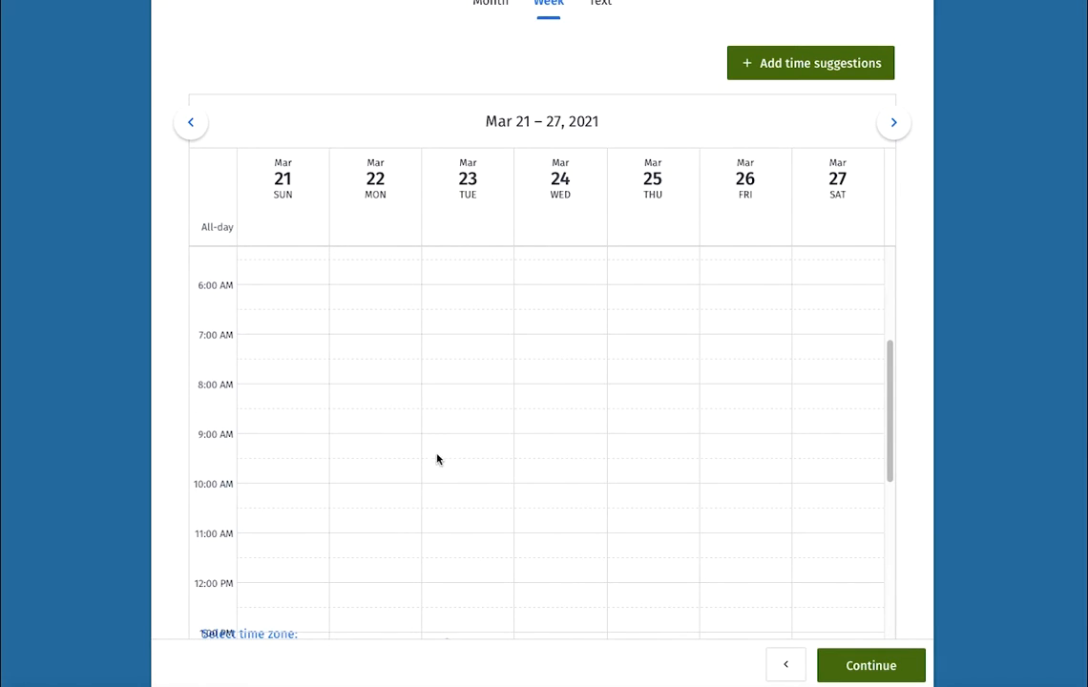
{"action": "left_click", "coordinate": [376, 452]}
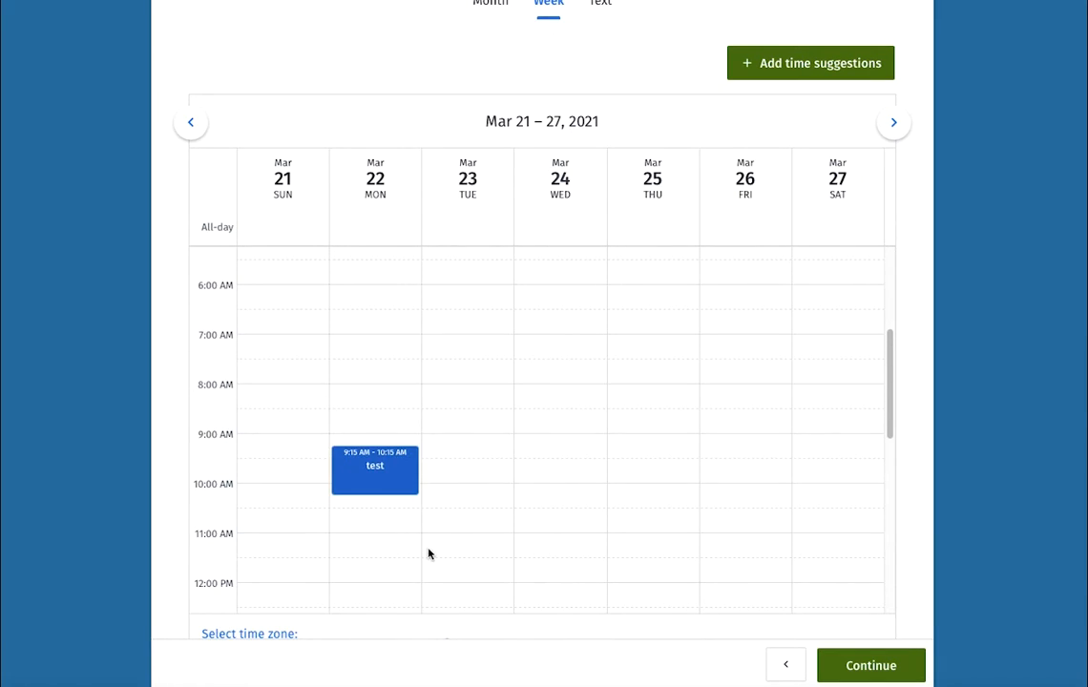
{"action": "left_click_drag", "start_coordinate": [363, 473], "coordinate": [361, 458]}
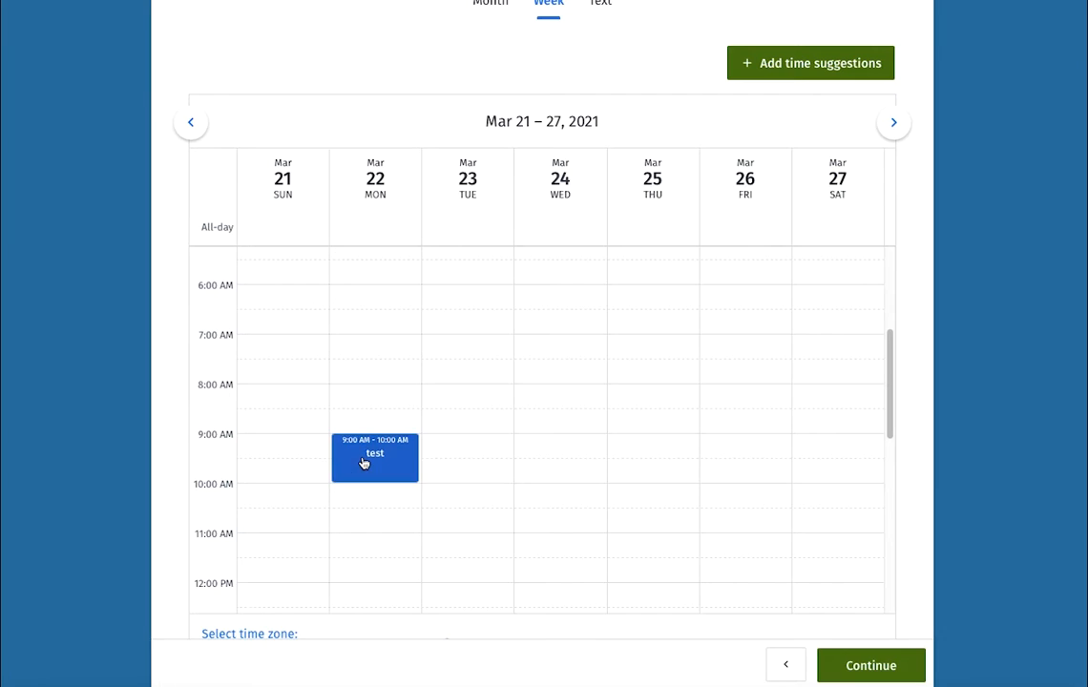
- Recheck the previous week, then add a 4:00–5:00 PM option on Wednesday 24 March
{"action": "left_click", "coordinate": [190, 125]}
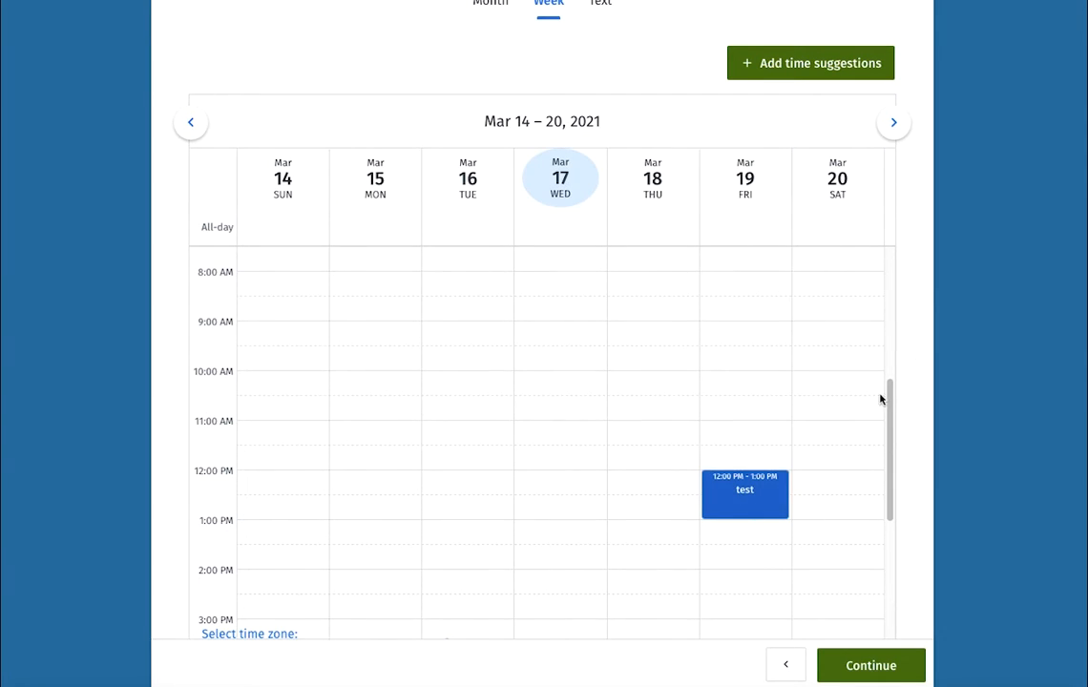
{"action": "left_click", "coordinate": [899, 125]}
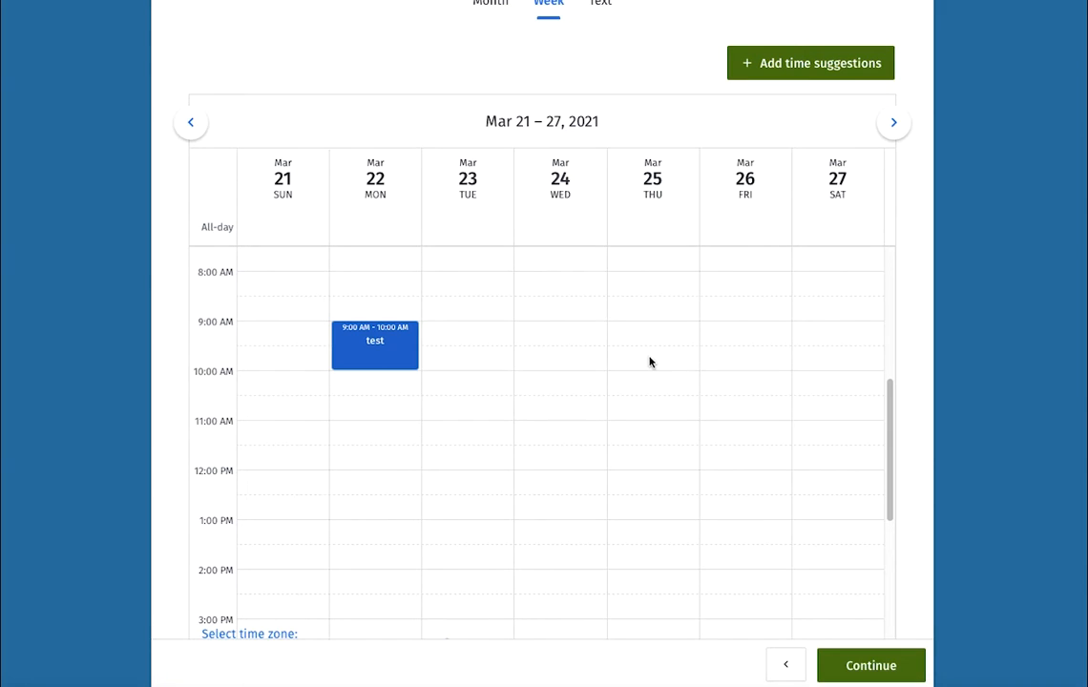
{"action": "scroll", "coordinate": [579, 482], "scroll_direction": "down", "scroll_amount": 1}
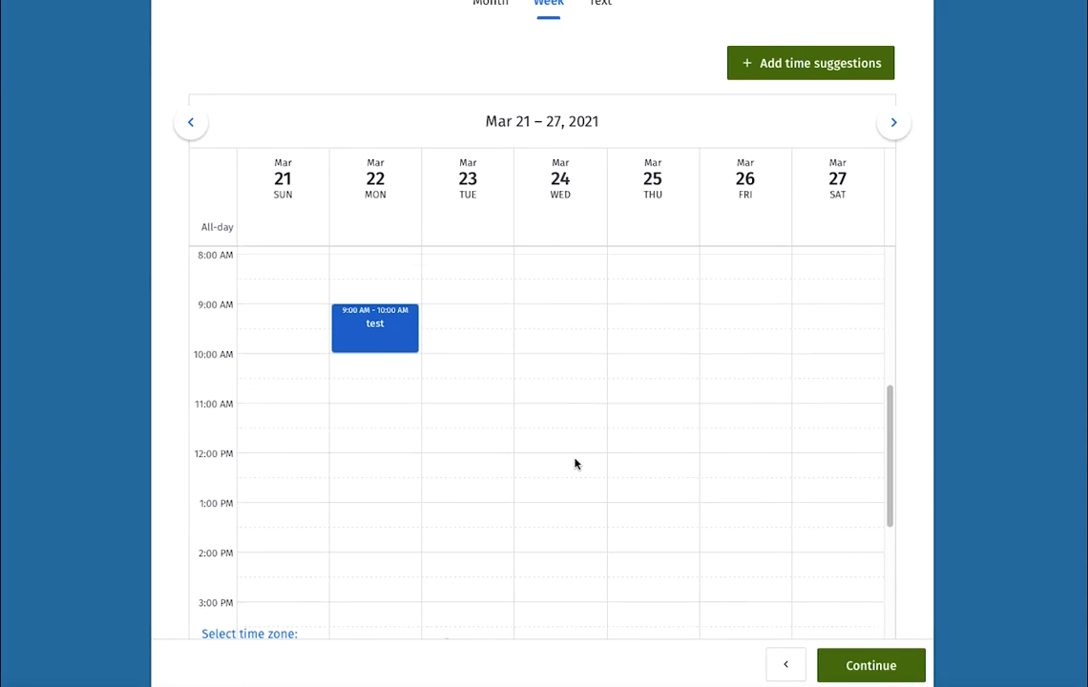
{"action": "scroll", "coordinate": [575, 462], "scroll_direction": "down", "scroll_amount": 2}
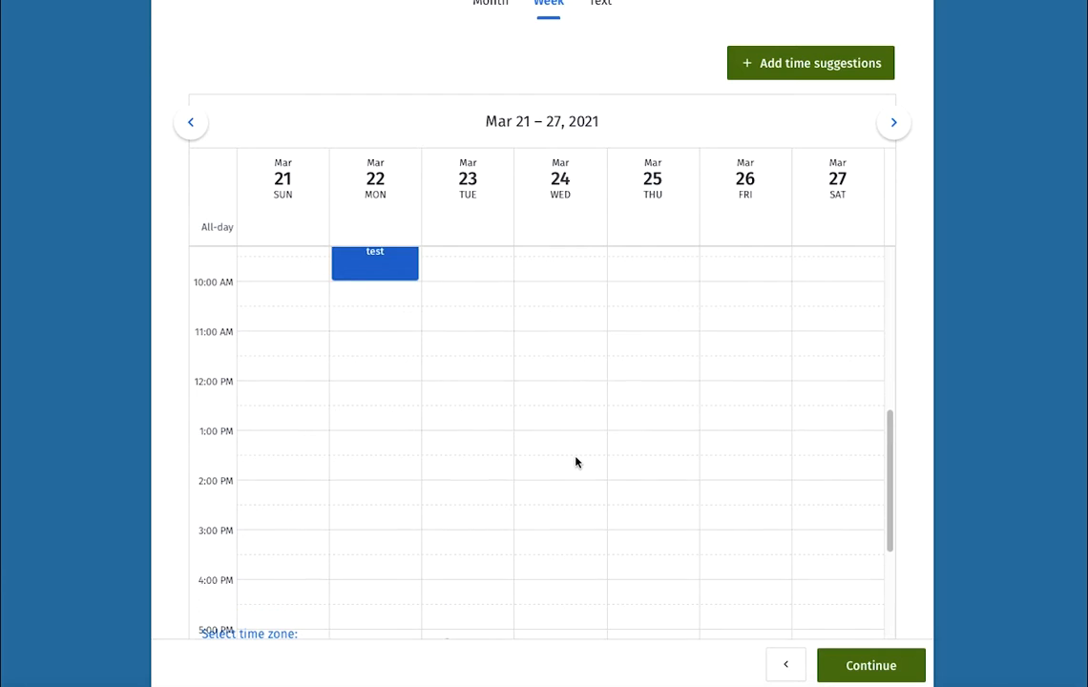
{"action": "left_click", "coordinate": [568, 541]}
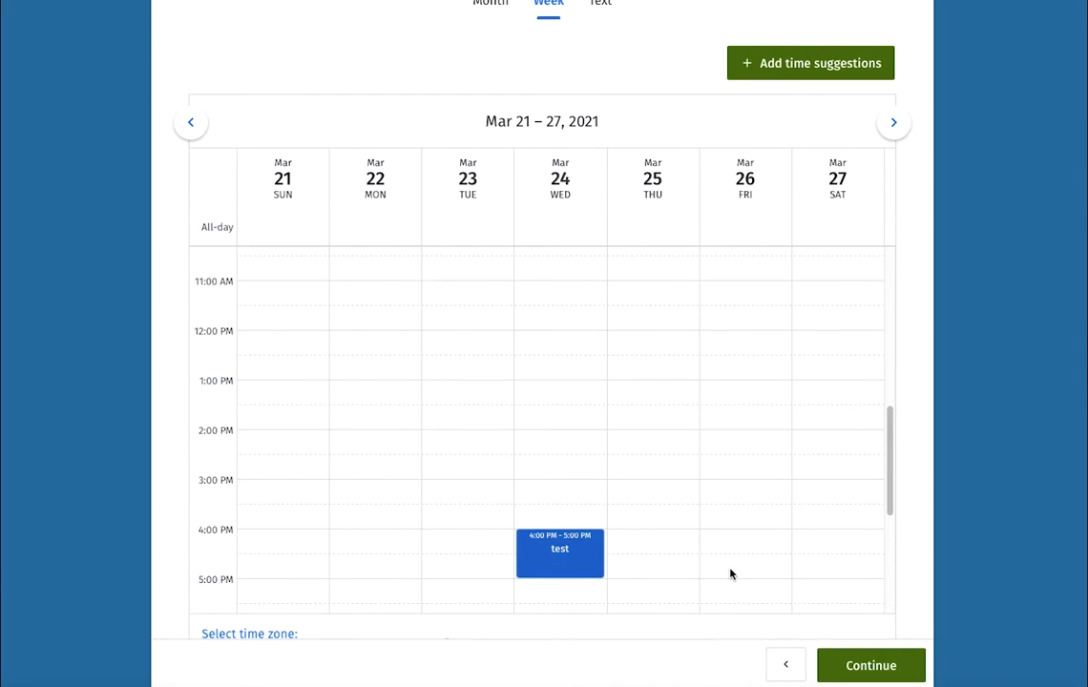
{"action": "scroll", "coordinate": [731, 574], "scroll_direction": "up", "scroll_amount": 7}
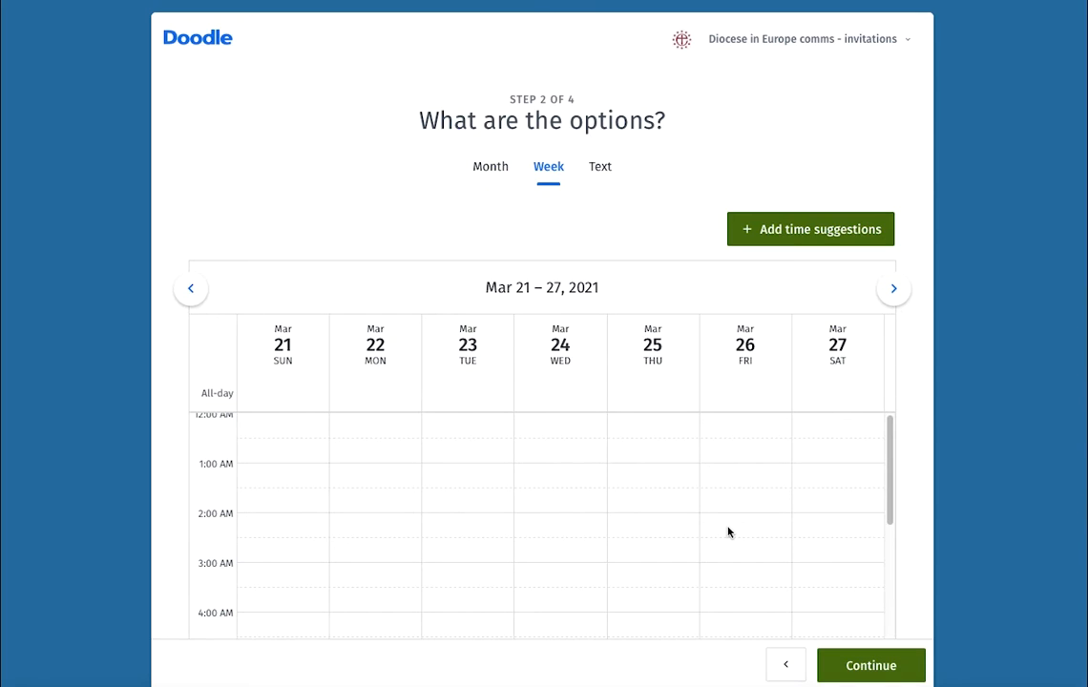
- Switch to Month view and advance the calendar from March to September 2021
{"action": "left_click", "coordinate": [491, 169]}
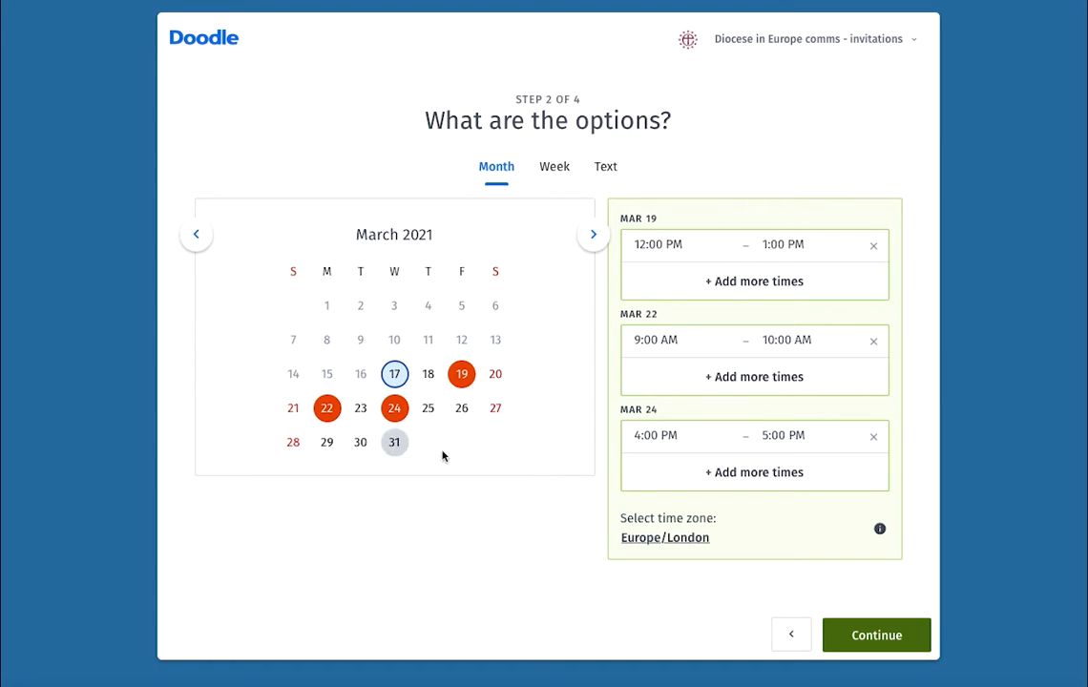
{"action": "left_click", "coordinate": [596, 235]}
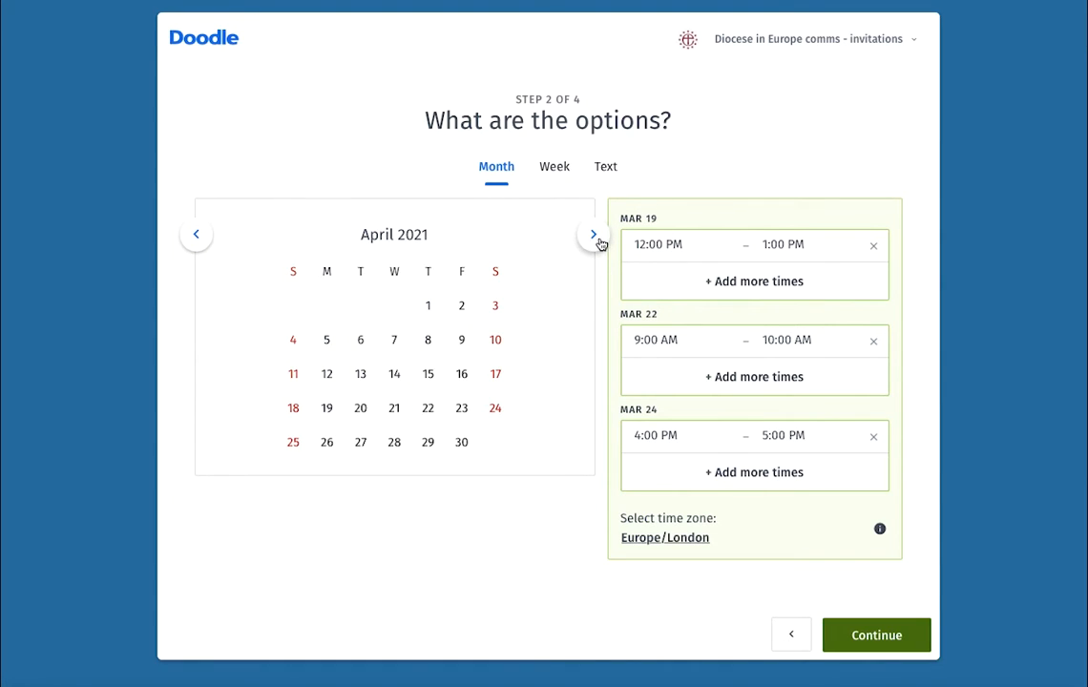
{"action": "left_click", "coordinate": [597, 237]}
{"action": "left_click", "coordinate": [594, 235]}
{"action": "left_click", "coordinate": [594, 236]}
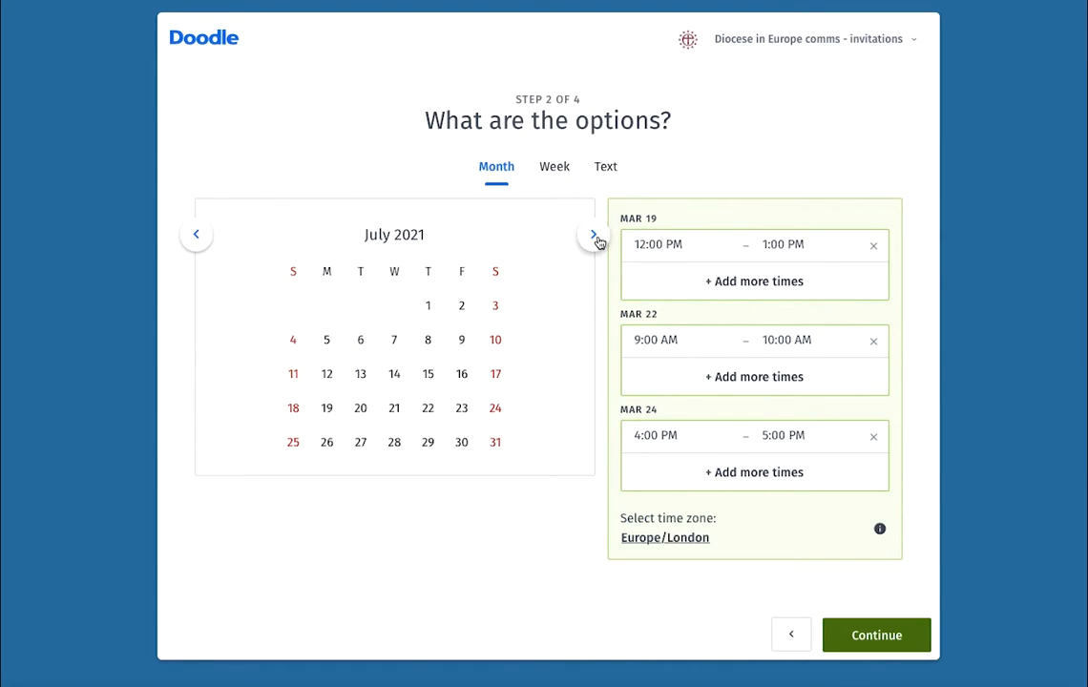
{"action": "left_click", "coordinate": [594, 236]}
{"action": "left_click", "coordinate": [594, 235]}
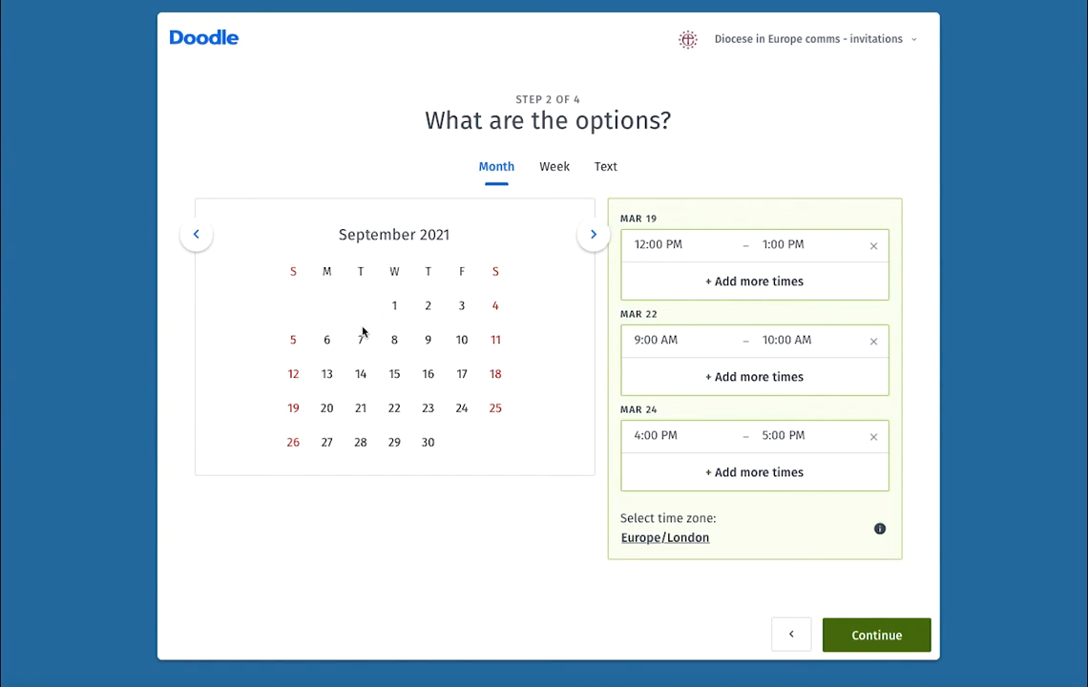
- Add 13 September as a date with an 8:30–9:30 AM slot
{"action": "left_click", "coordinate": [326, 376]}
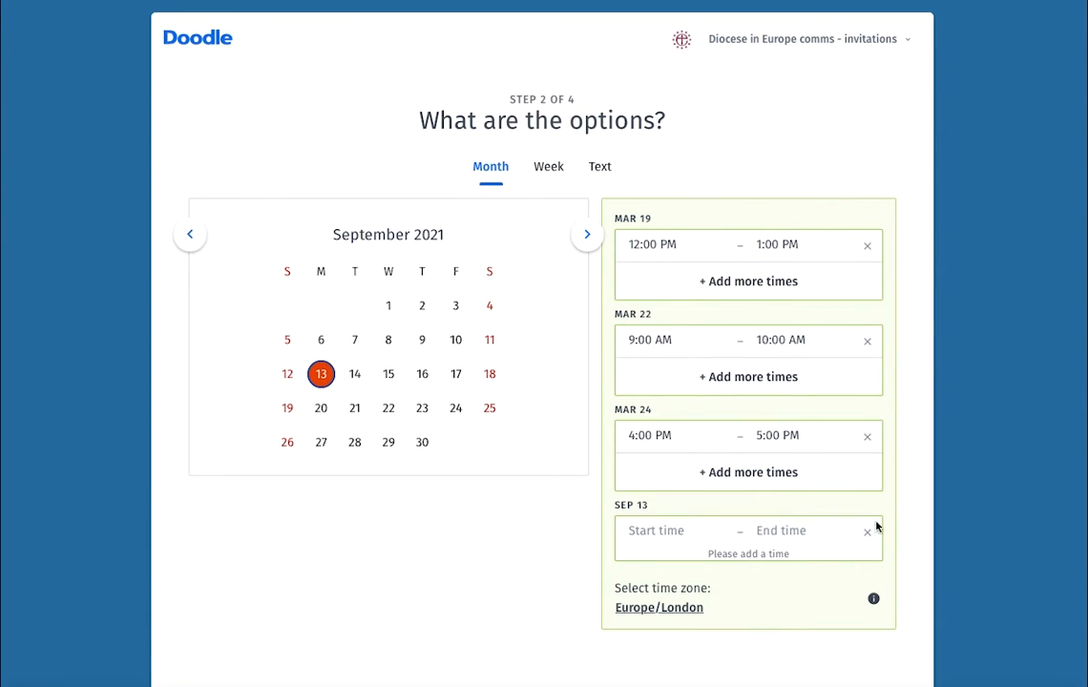
{"action": "left_click", "coordinate": [654, 535]}
{"action": "left_click", "coordinate": [712, 617]}
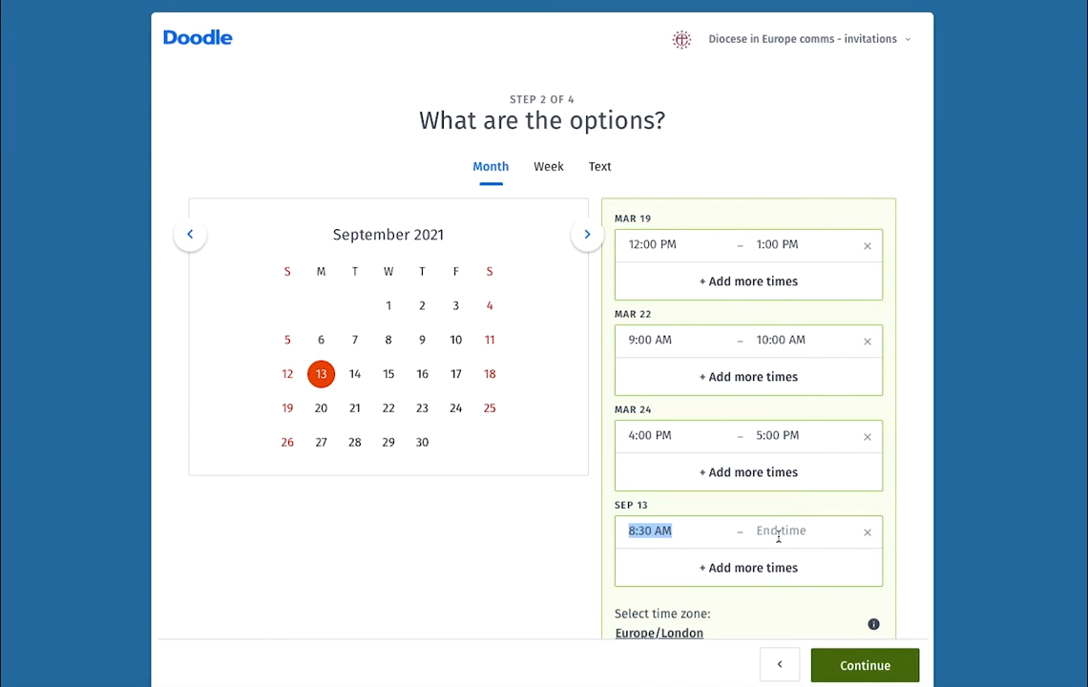
{"action": "left_click", "coordinate": [777, 537]}
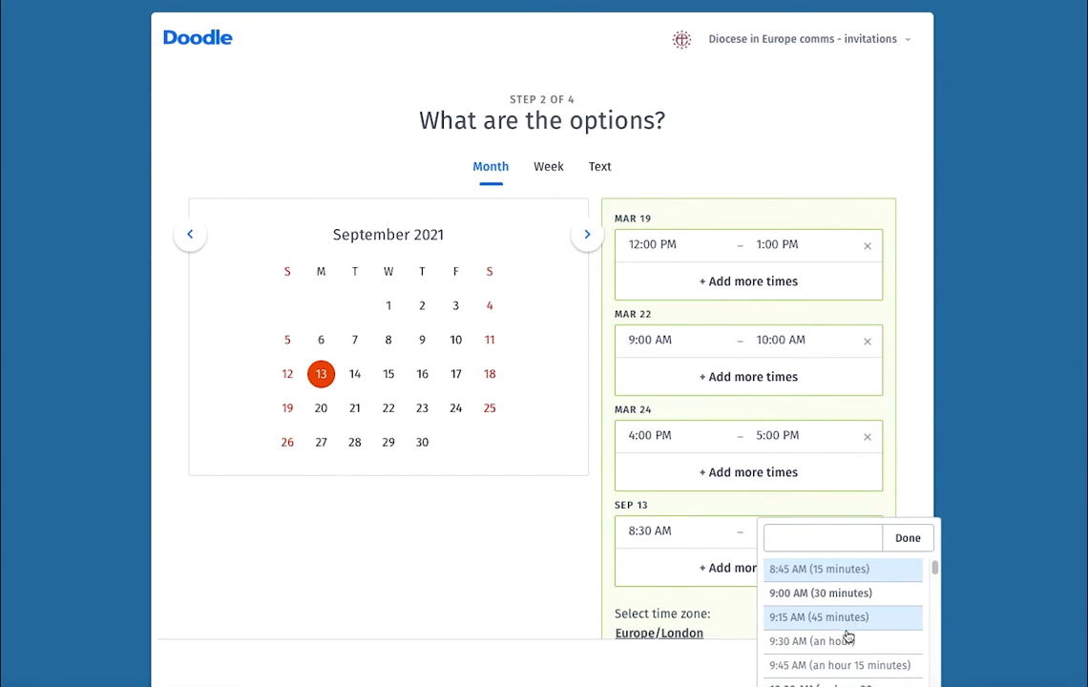
{"action": "left_click", "coordinate": [802, 639]}
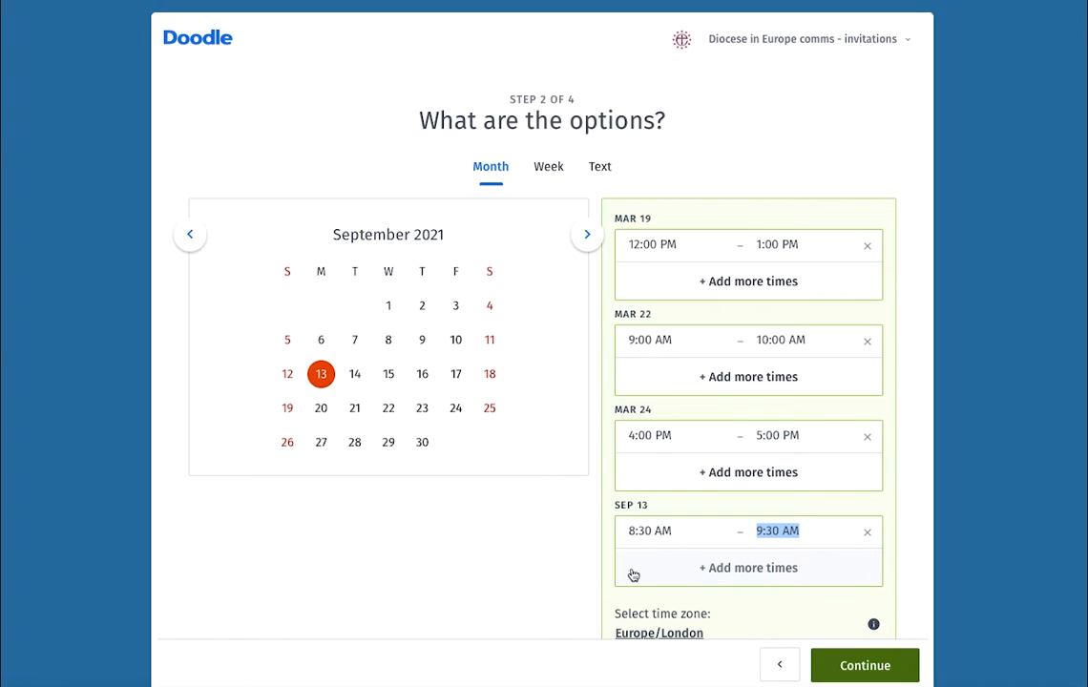
- Add a second 13 September slot from 10:45 AM to 10:00 AM the next day
{"action": "left_click", "coordinate": [784, 575]}
{"action": "left_click", "coordinate": [694, 563]}
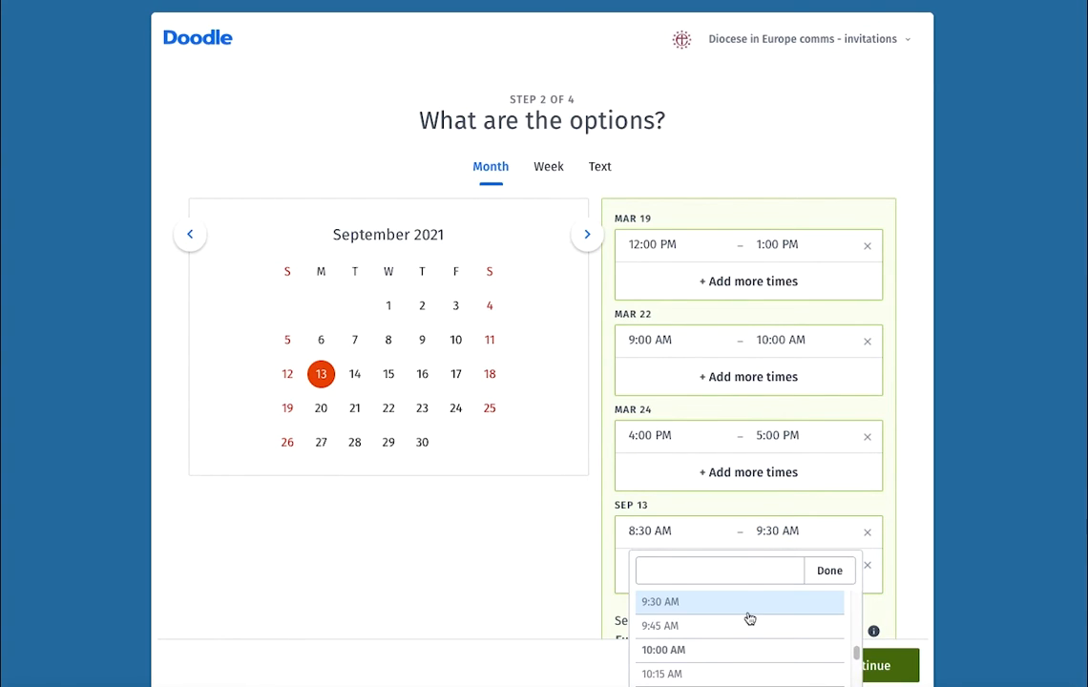
{"action": "scroll", "coordinate": [736, 635], "scroll_direction": "down", "scroll_amount": 1}
{"action": "left_click", "coordinate": [723, 653]}
{"action": "left_click", "coordinate": [788, 569]}
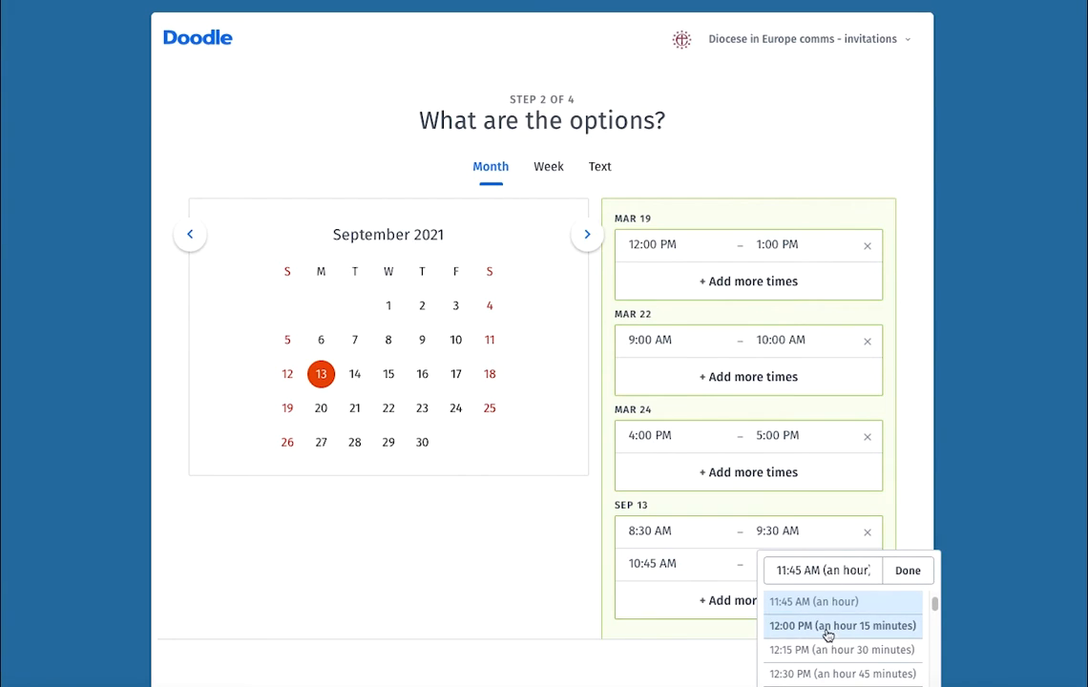
{"action": "left_click", "coordinate": [908, 571]}
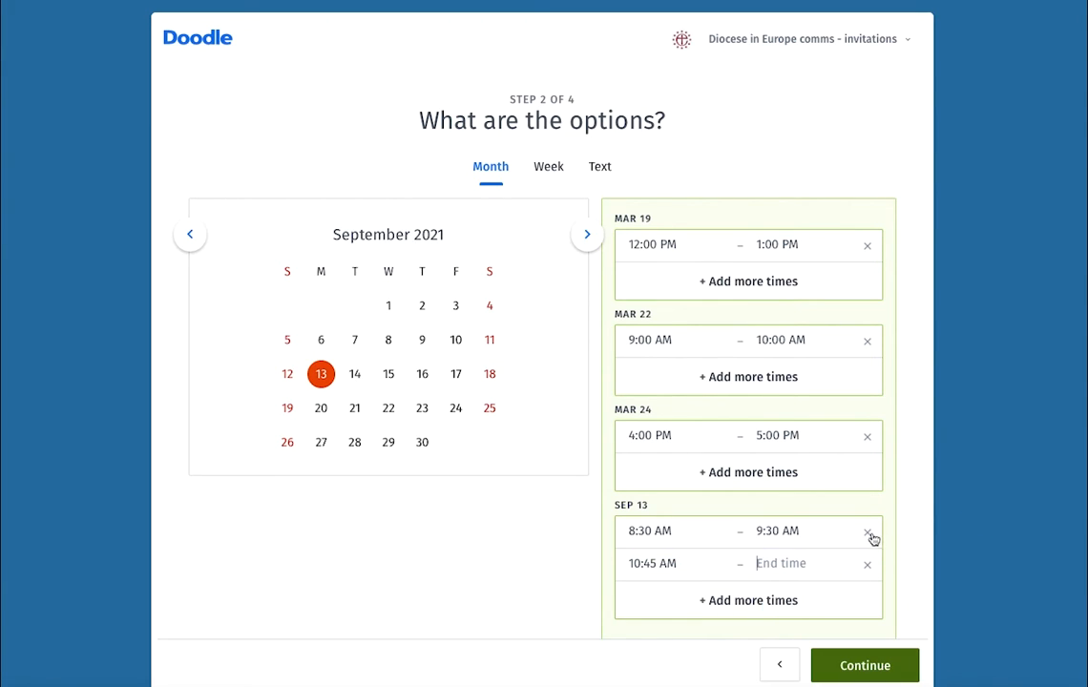
{"action": "left_click", "coordinate": [795, 565]}
{"action": "left_click", "coordinate": [823, 619]}
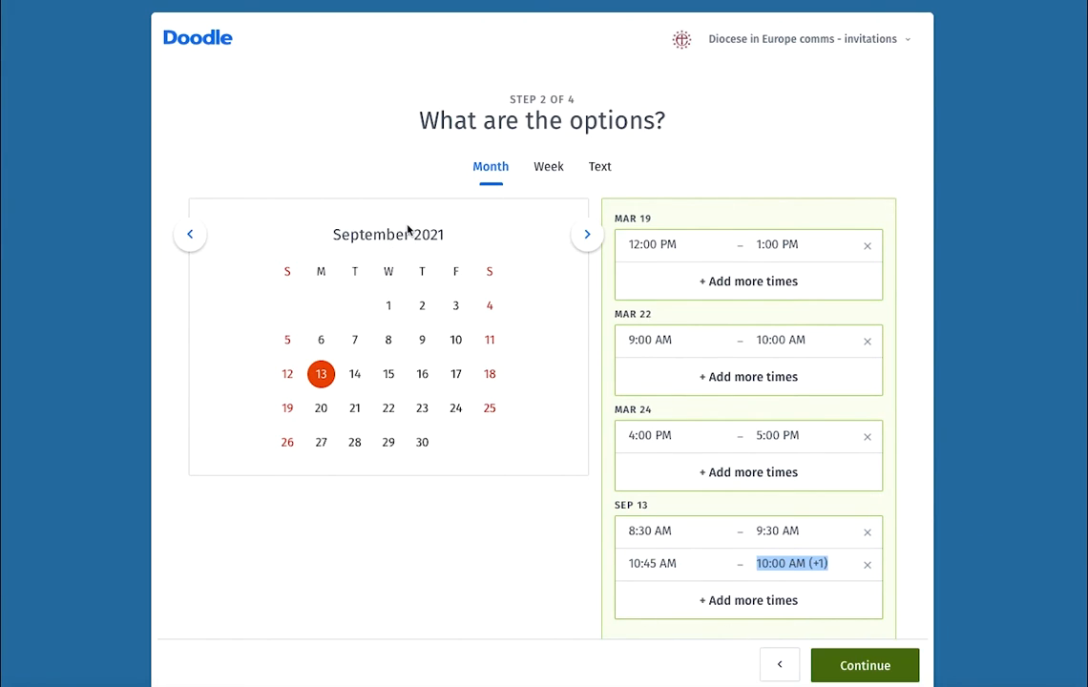
- Add 22 September with a slot from 8:15 AM to 8:00 AM the next day
{"action": "left_click", "coordinate": [388, 408]}
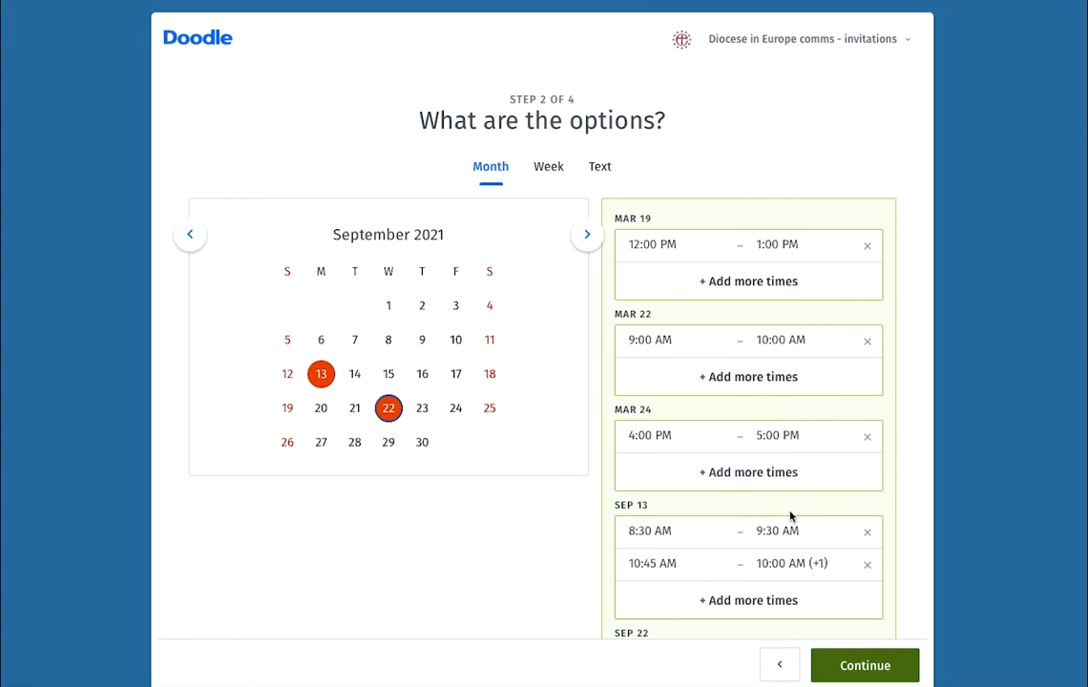
{"action": "scroll", "coordinate": [738, 561], "scroll_direction": "down", "scroll_amount": 2}
{"action": "left_click", "coordinate": [666, 543]}
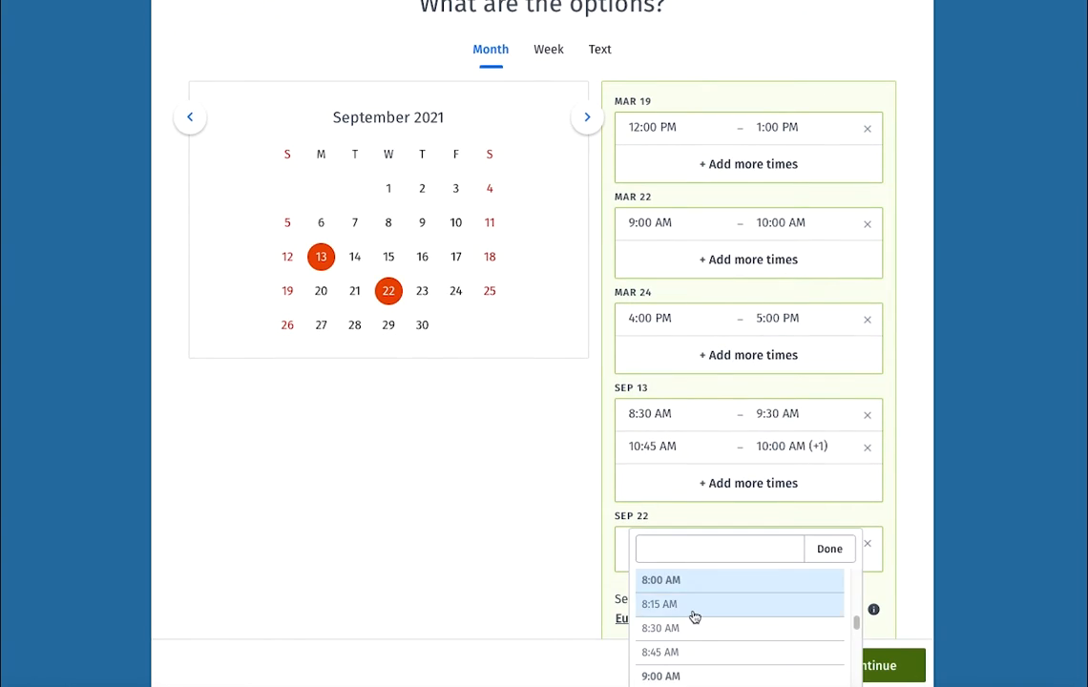
{"action": "left_click", "coordinate": [695, 611]}
{"action": "left_click", "coordinate": [769, 542]}
{"action": "scroll", "coordinate": [828, 632], "scroll_direction": "down", "scroll_amount": 1}
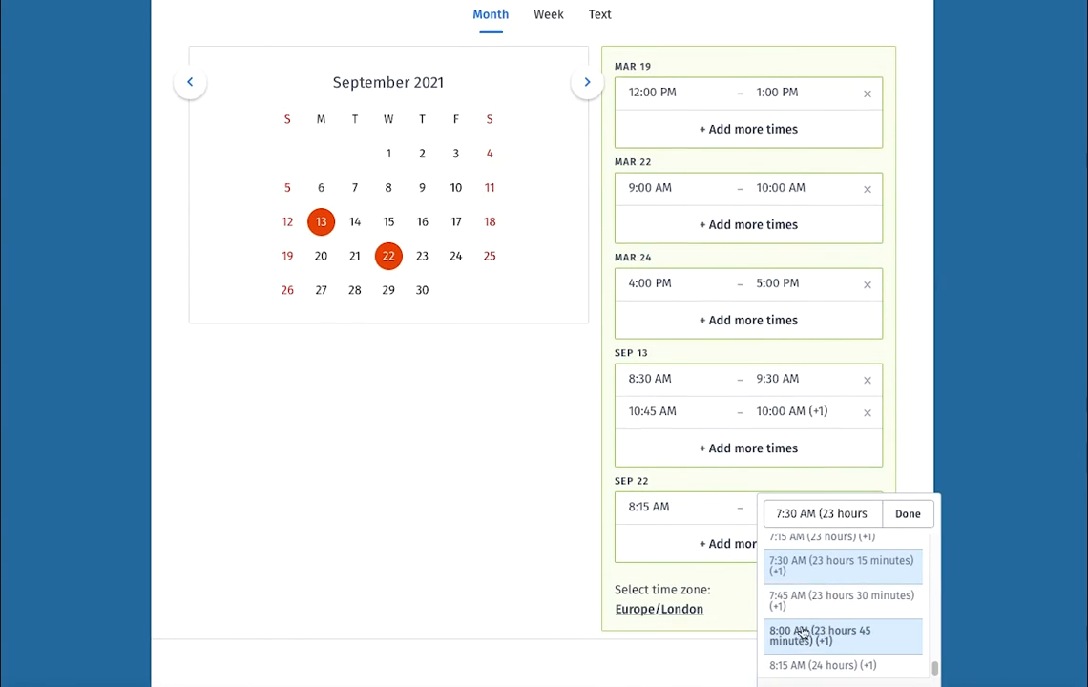
{"action": "left_click", "coordinate": [799, 634]}
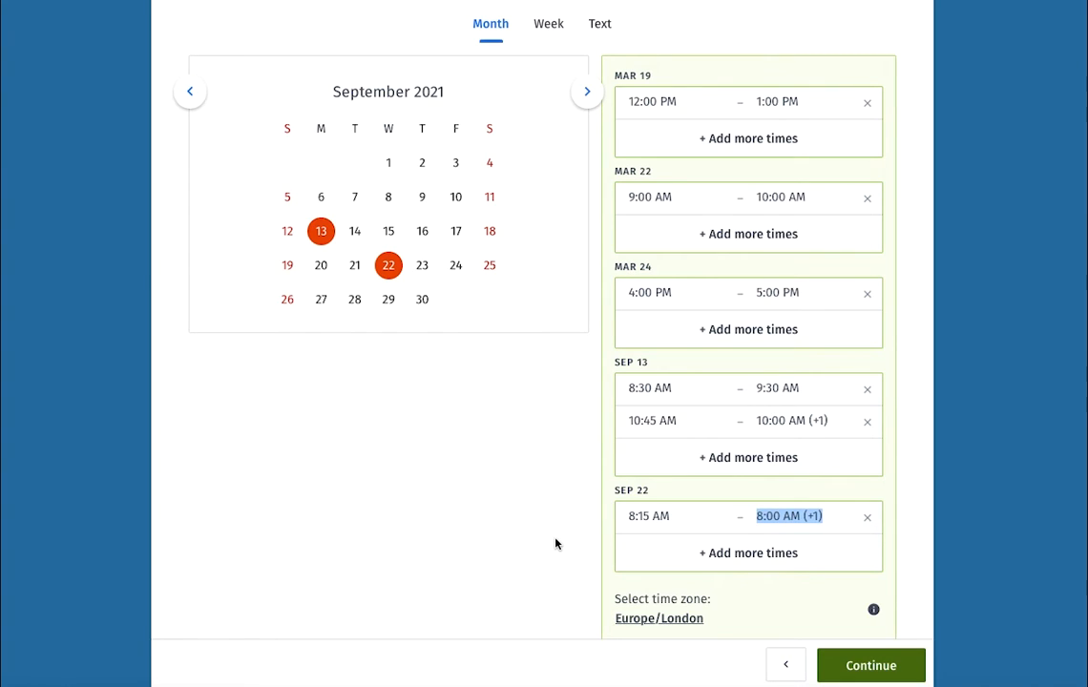
- Enable 'Yes, no, if need be' answers, switch off Hidden poll, and finish the poll
{"action": "left_click", "coordinate": [871, 667]}
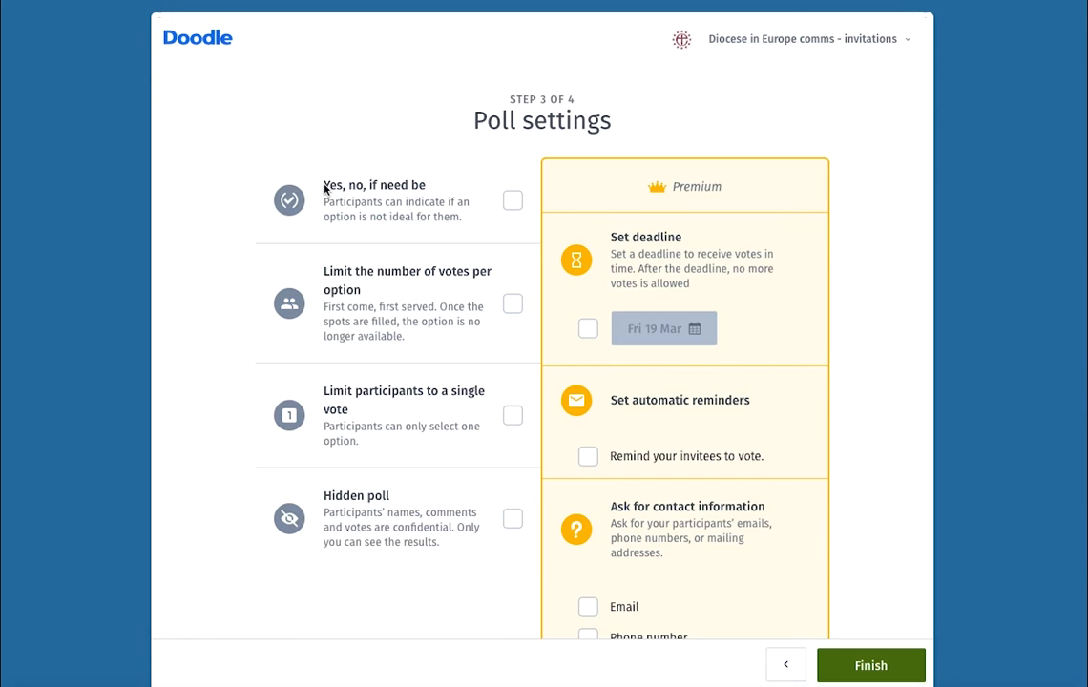
{"action": "left_click", "coordinate": [512, 202]}
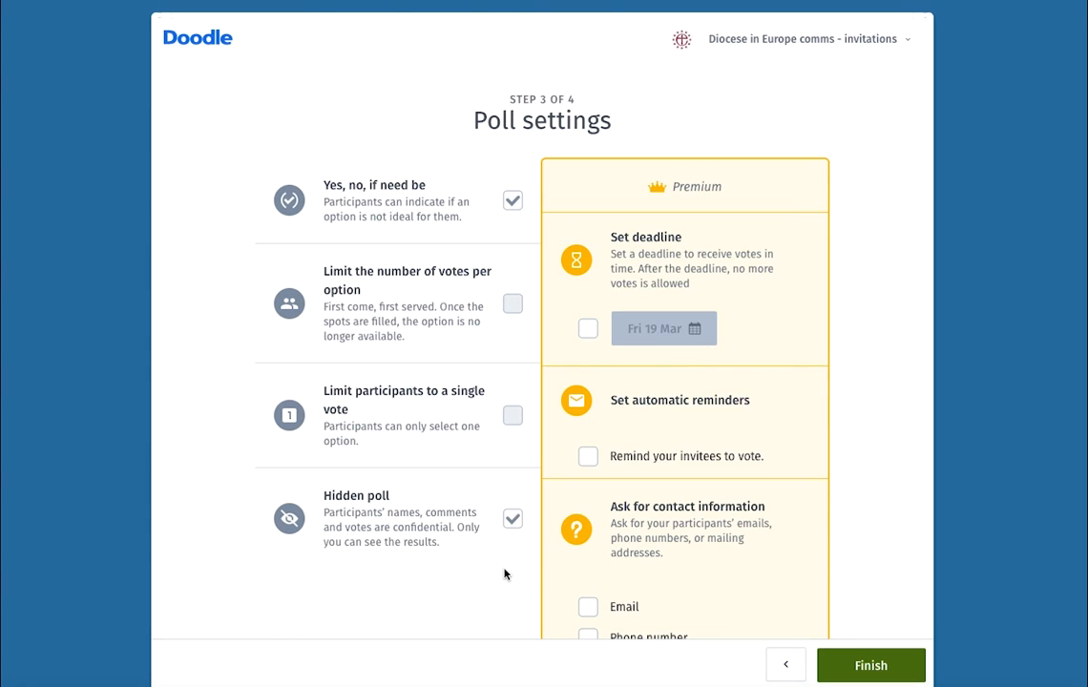
{"action": "left_click", "coordinate": [513, 521]}
{"action": "left_click", "coordinate": [865, 667]}
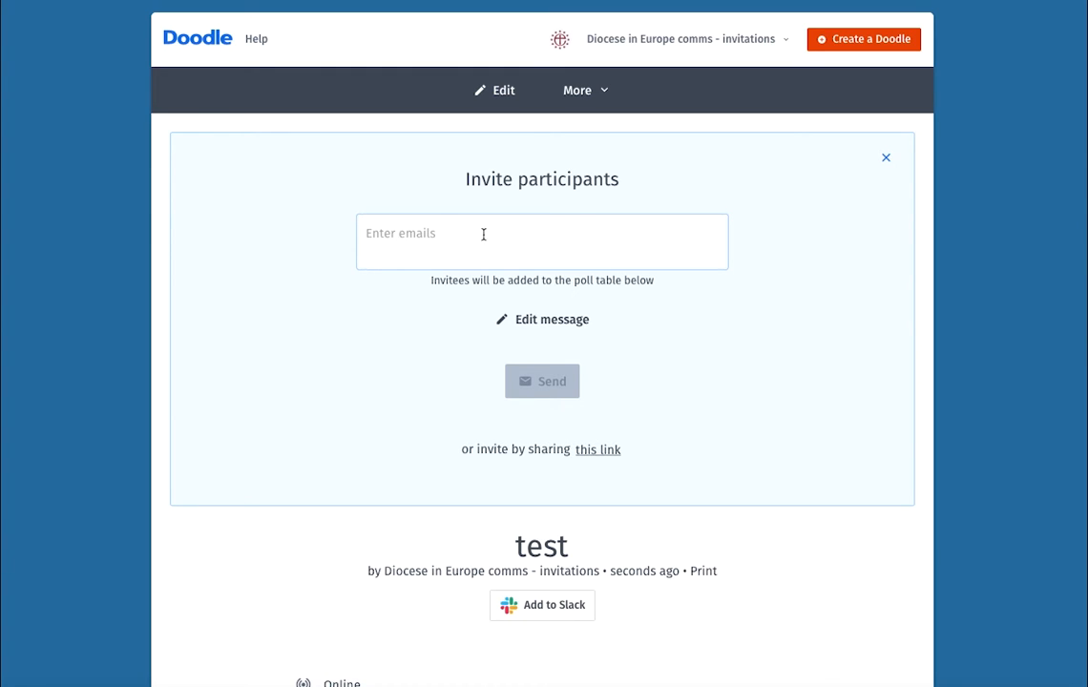
- Open the Edit message field in the Invite participants panel
{"action": "left_click", "coordinate": [549, 323]}
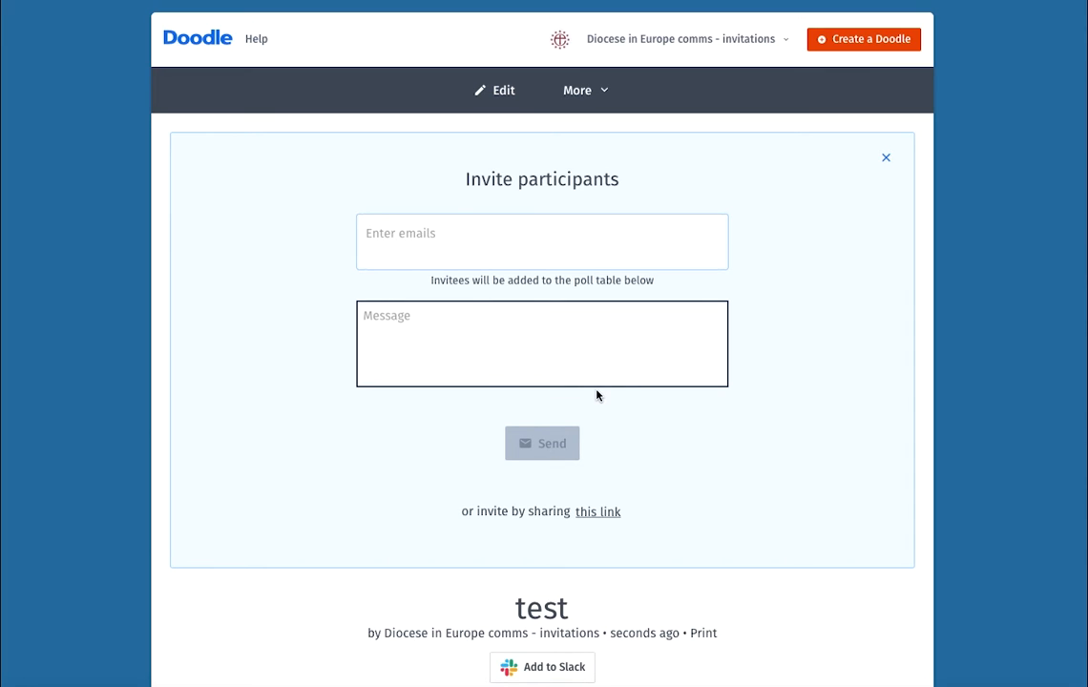
{"action": "scroll", "coordinate": [597, 395], "scroll_direction": "down", "scroll_amount": 1}
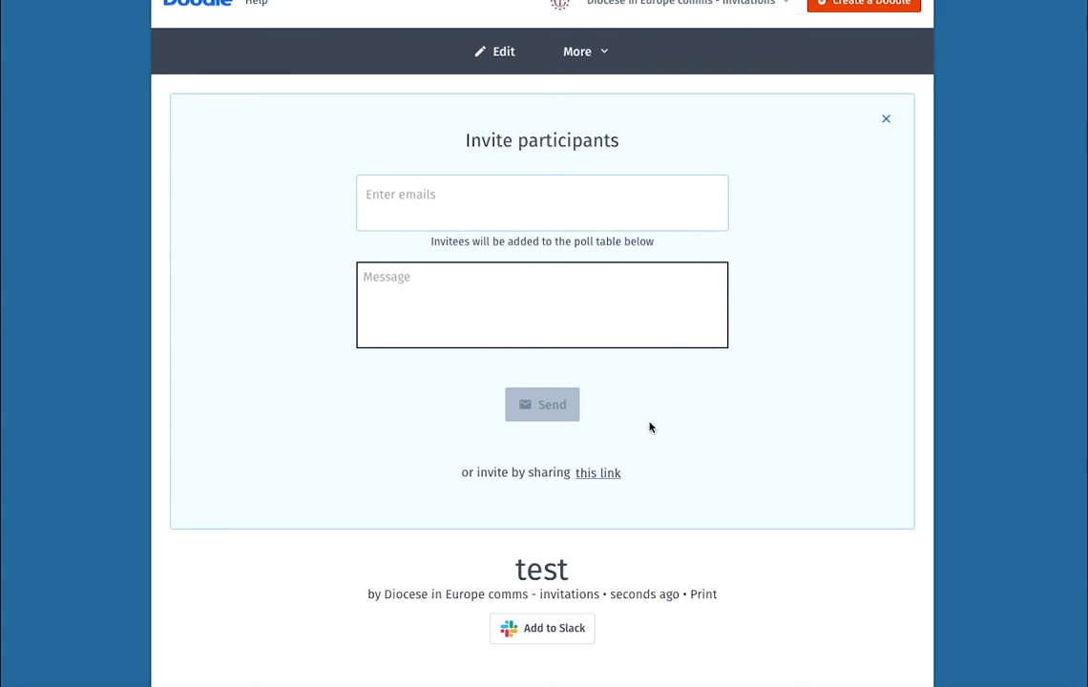
- Reveal the poll's shareable voting link and select its URL
{"action": "left_click", "coordinate": [607, 473]}
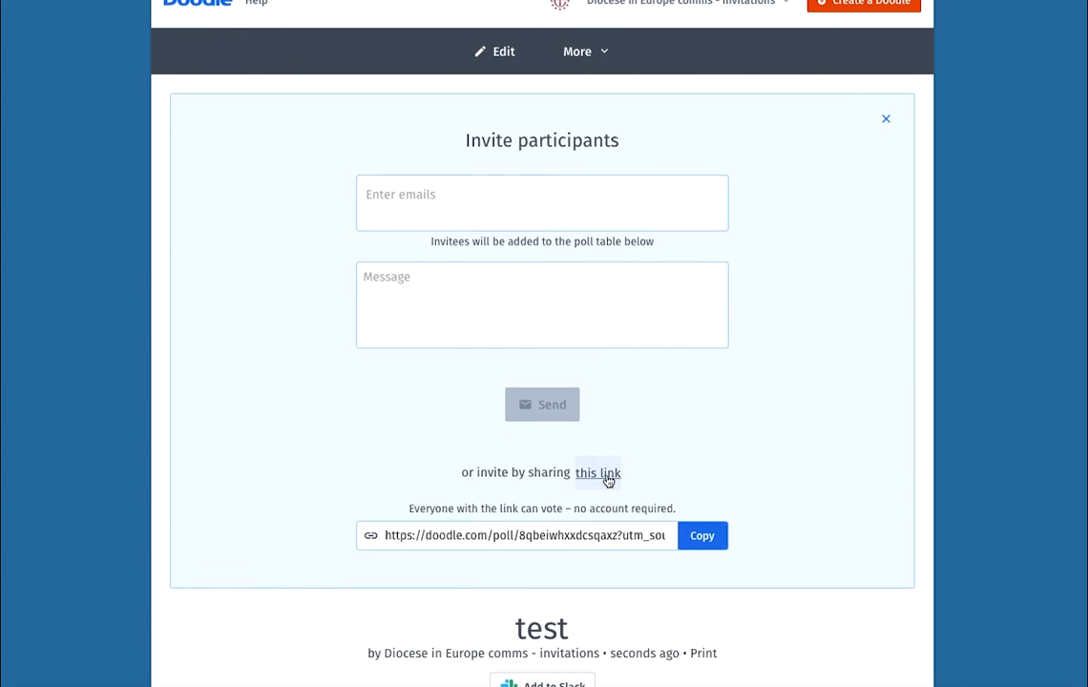
{"action": "scroll", "coordinate": [620, 482], "scroll_direction": "down", "scroll_amount": 1}
{"action": "left_click_drag", "start_coordinate": [430, 521], "coordinate": [642, 518]}
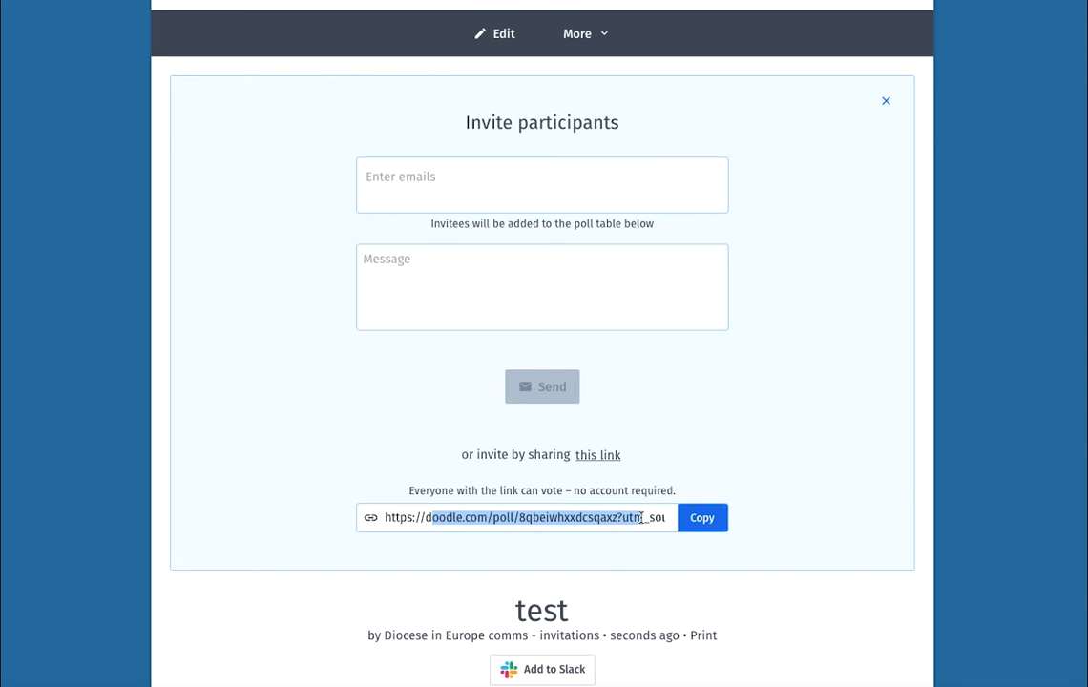
- Check the Outlook mail window, then return to the Doodle poll page
{"action": "left_click", "coordinate": [2, 523]}
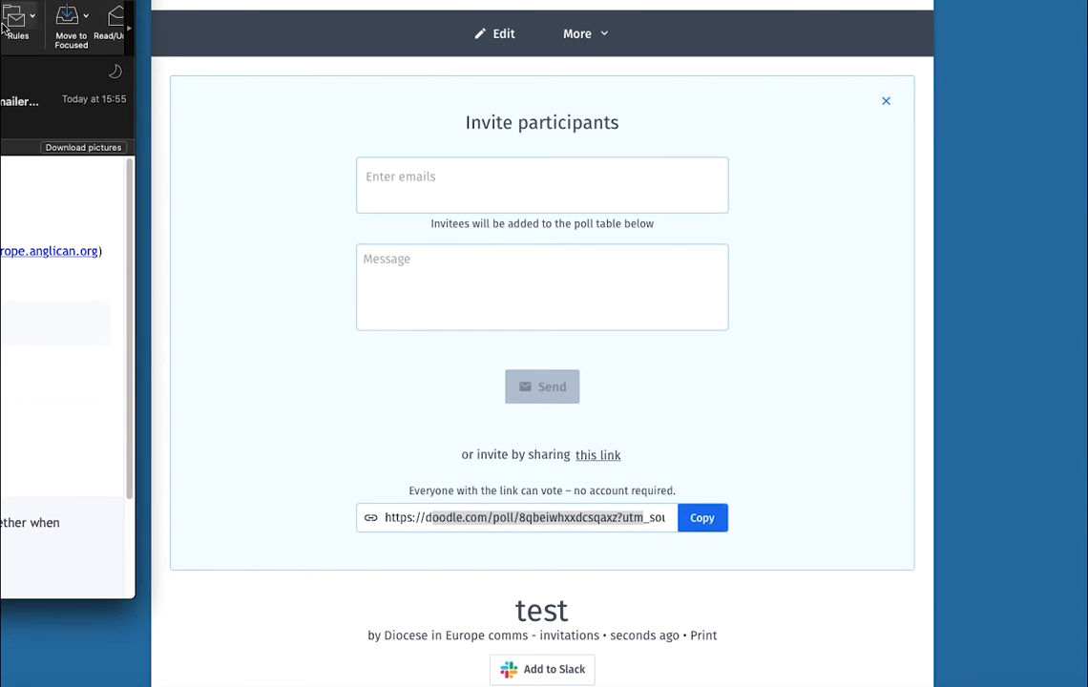
{"action": "left_click", "coordinate": [31, 16]}
{"action": "mouse_move", "coordinate": [66, 0]}
{"action": "left_mouse_down"}
{"action": "mouse_move", "coordinate": [612, 34]}
{"action": "mouse_move", "coordinate": [583, 14]}
{"action": "mouse_move", "coordinate": [0, 17]}
{"action": "left_mouse_up"}
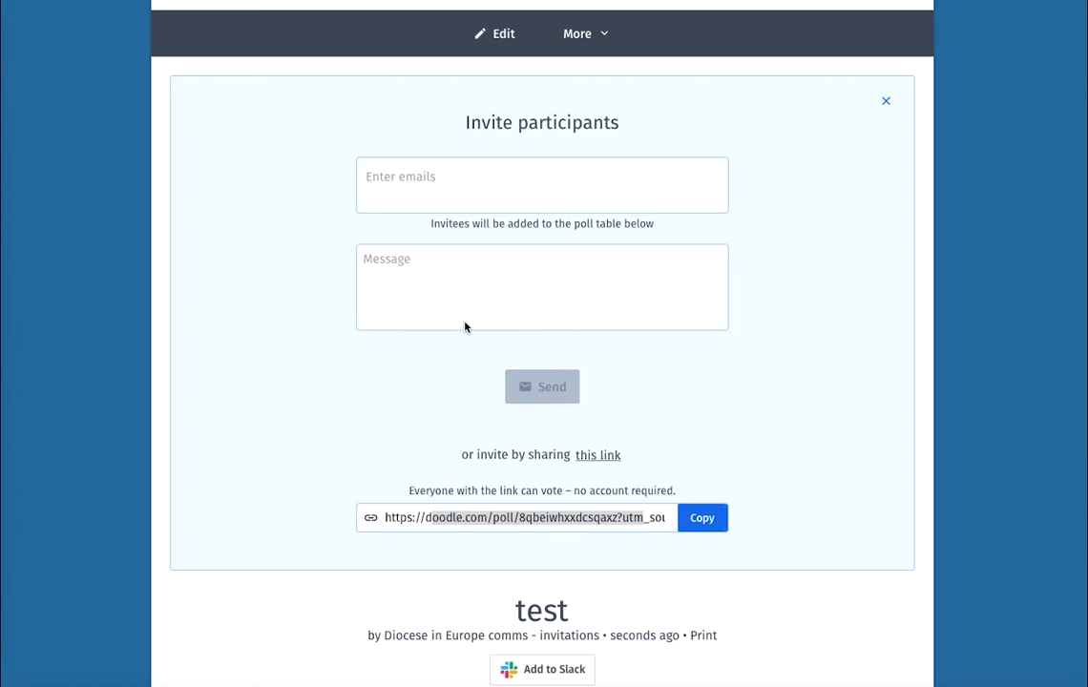
{"action": "left_click", "coordinate": [549, 142]}
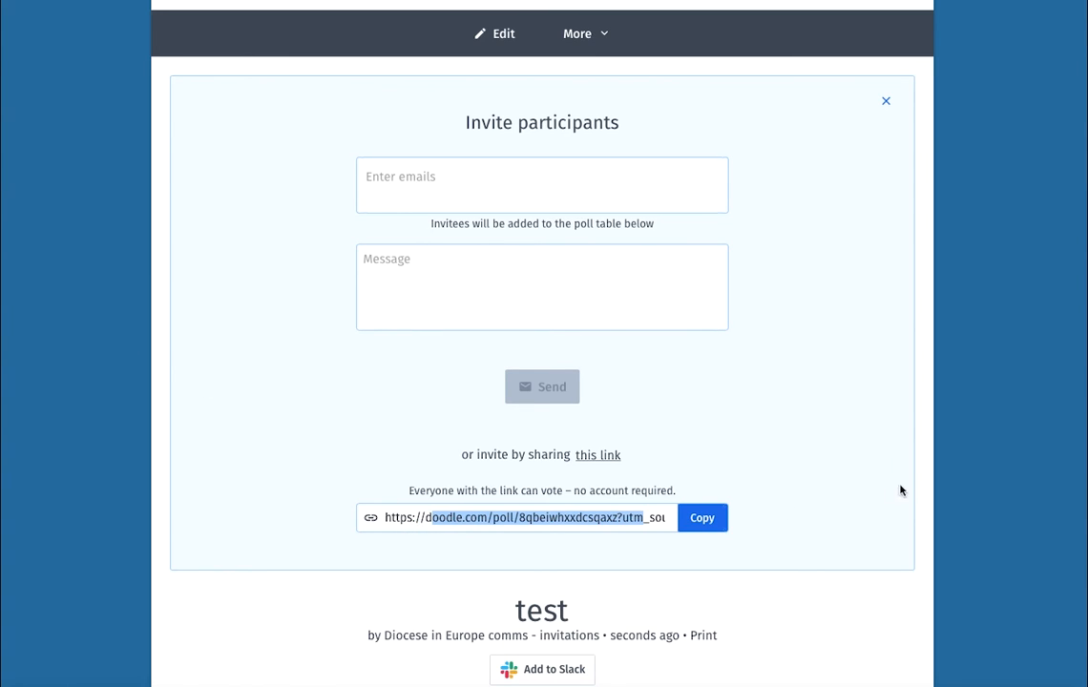
{"action": "scroll", "coordinate": [906, 491], "scroll_direction": "down", "scroll_amount": 5}
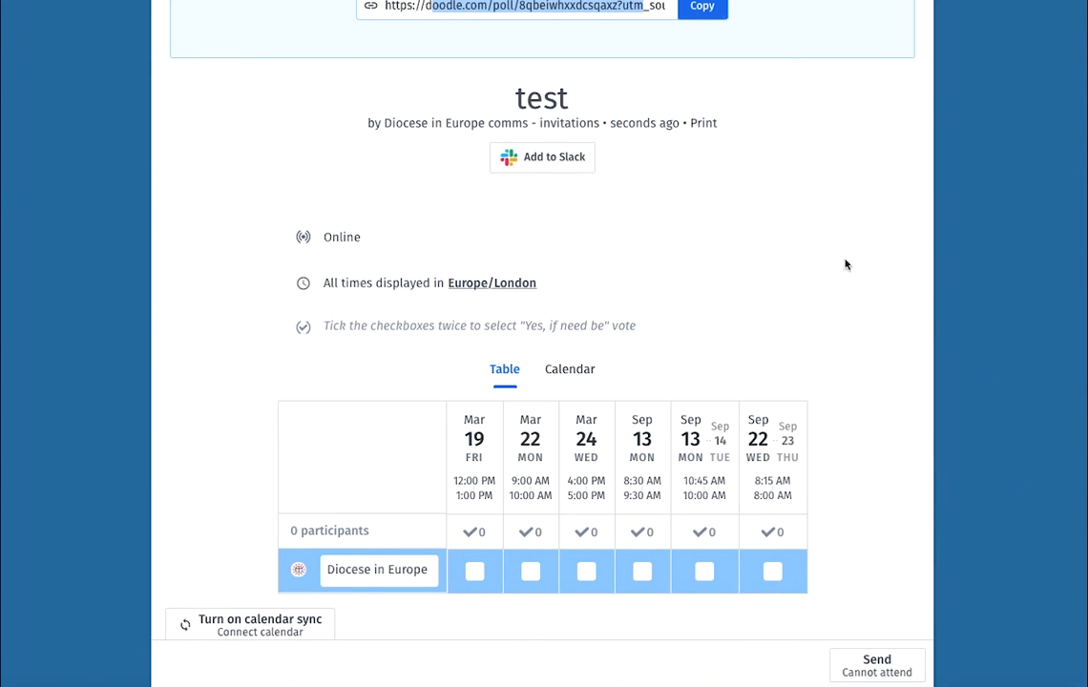
- Vote Yes for Mar 19 and Mar 22, 'if need be' for Mar 24, and send the vote
{"action": "left_click", "coordinate": [479, 576]}
{"action": "left_click", "coordinate": [536, 578]}
{"action": "left_click", "coordinate": [589, 575]}
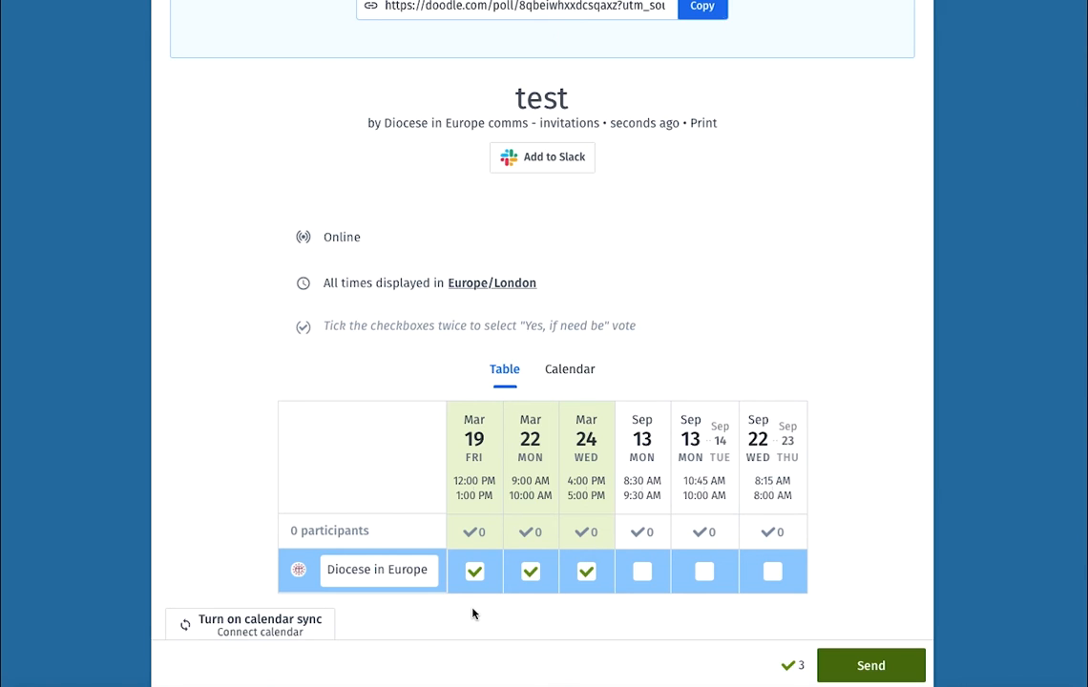
{"action": "left_click", "coordinate": [588, 577]}
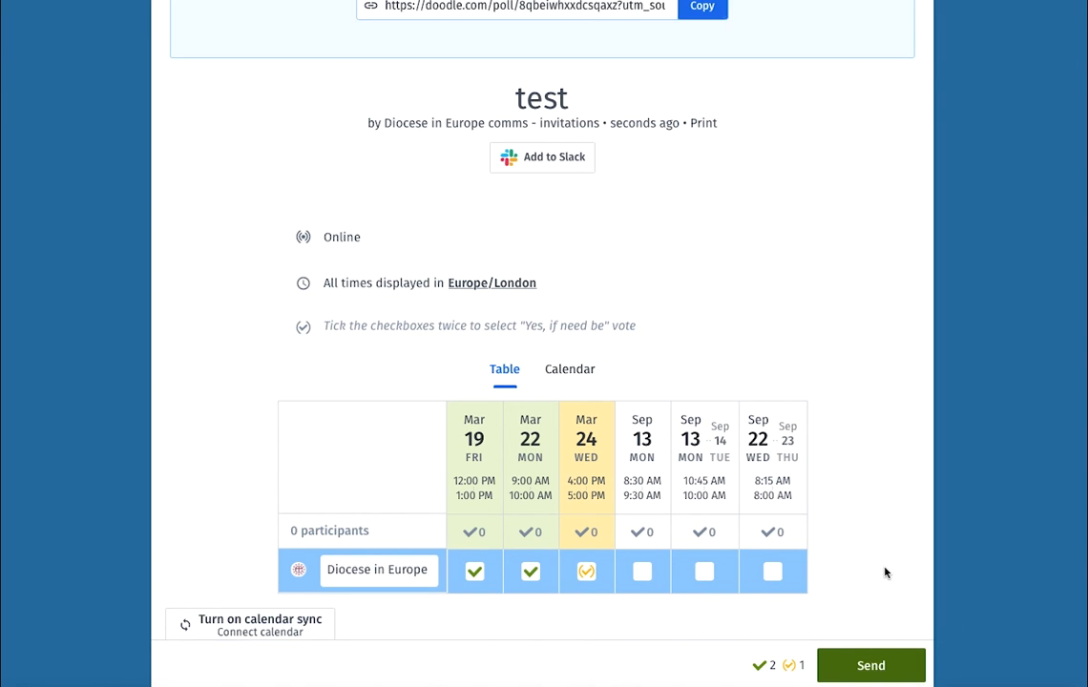
{"action": "scroll", "coordinate": [885, 573], "scroll_direction": "up", "scroll_amount": 6}
{"action": "scroll", "coordinate": [885, 574], "scroll_direction": "down", "scroll_amount": 5}
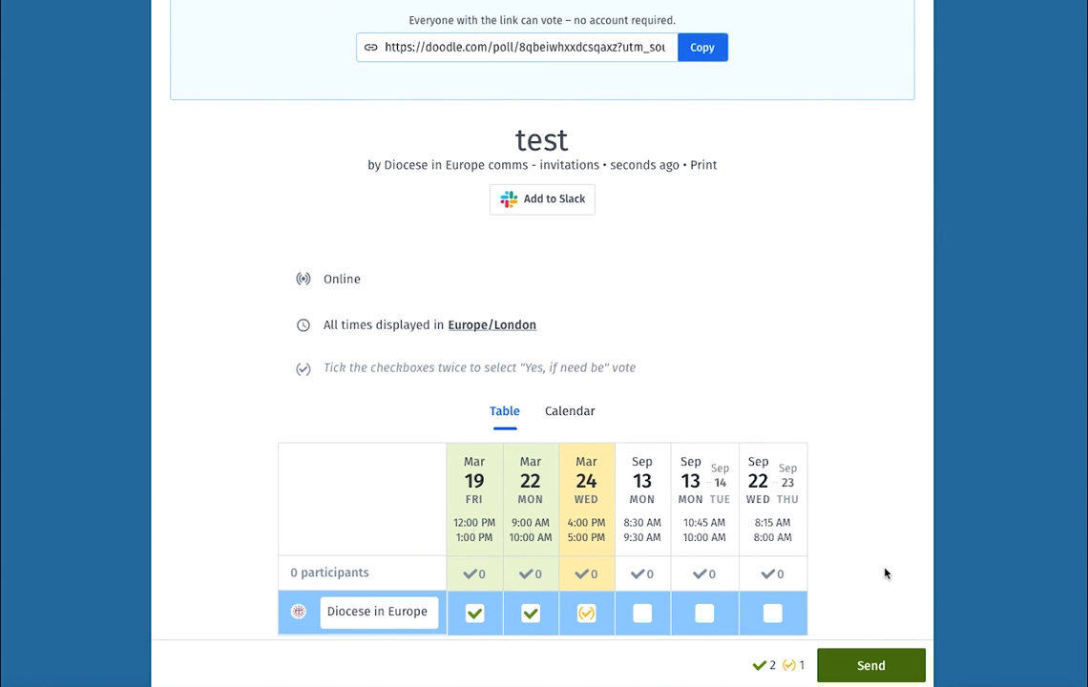
{"action": "left_click", "coordinate": [858, 664]}
{"action": "scroll", "coordinate": [921, 437], "scroll_direction": "up", "scroll_amount": 6}
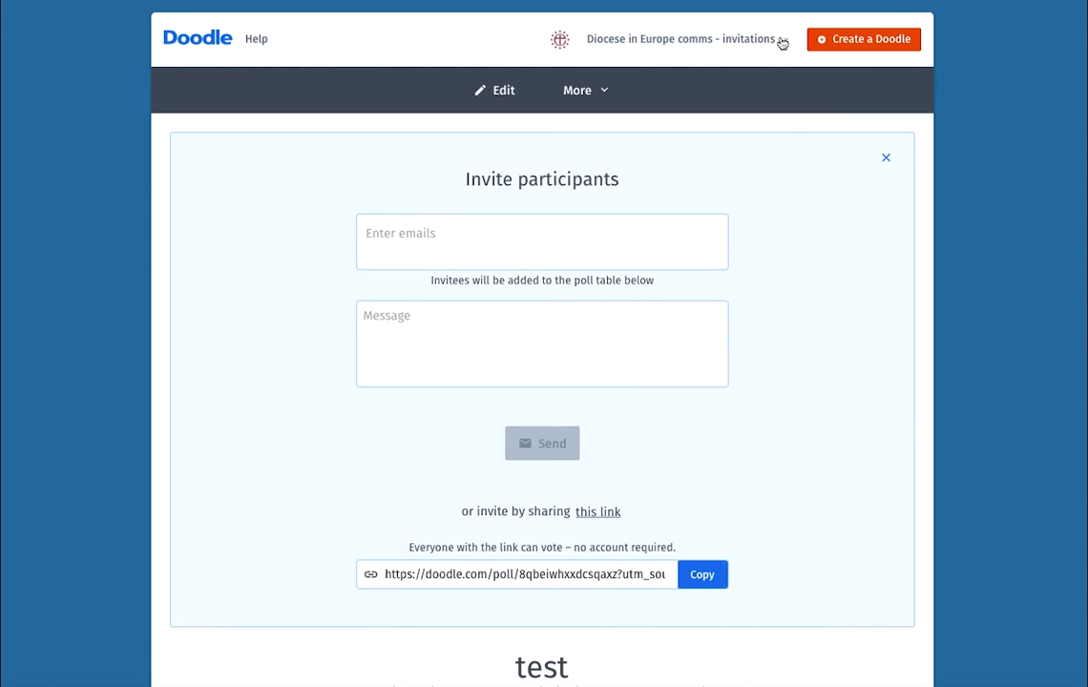
- Go to the Dashboard from the account menu and open the 'test' poll card
{"action": "left_click", "coordinate": [744, 40]}
{"action": "left_click", "coordinate": [718, 76]}
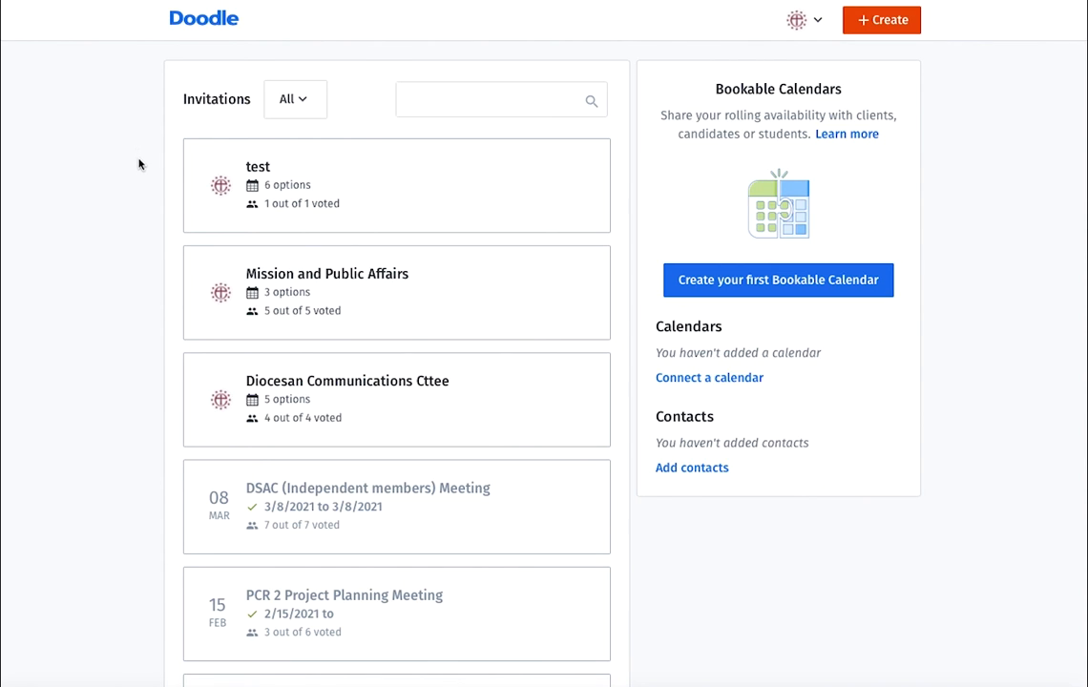
{"action": "left_click", "coordinate": [331, 180]}
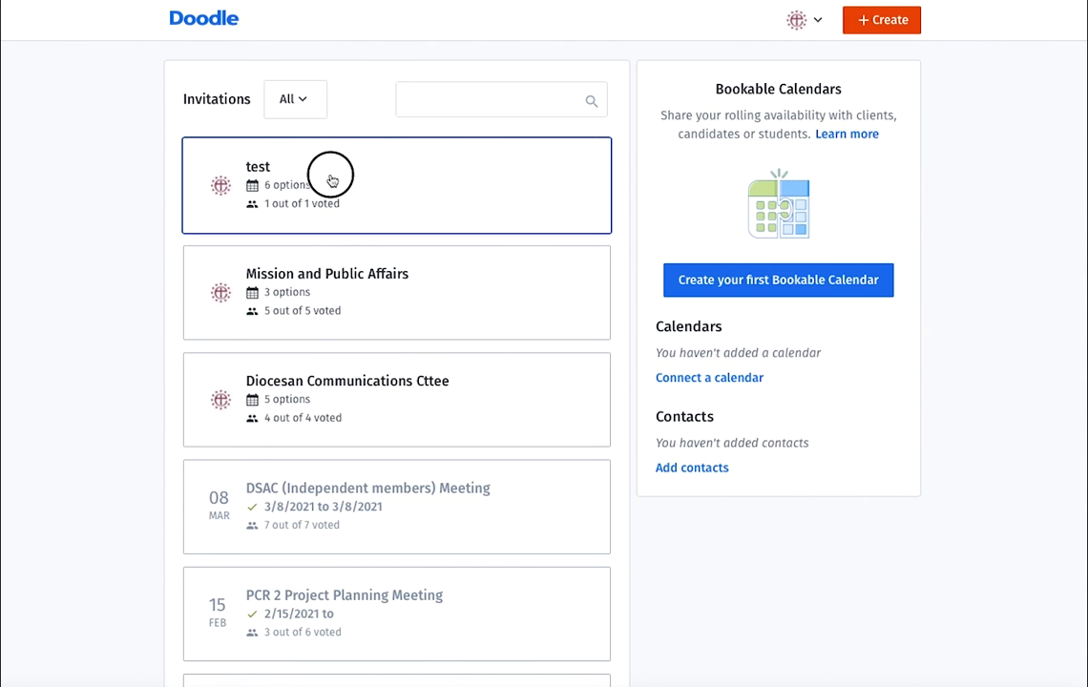
{"action": "left_click_drag", "start_coordinate": [331, 180], "coordinate": [186, 189]}
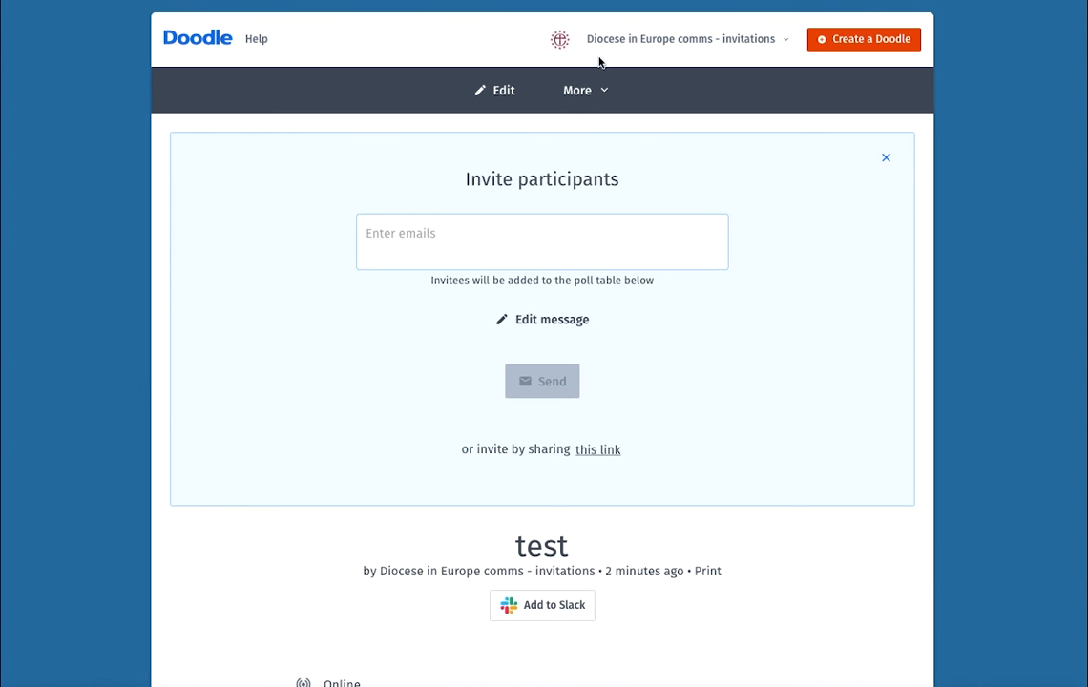
- Start 'Choose final option' from the poll's More menu
{"action": "left_click", "coordinate": [598, 94]}
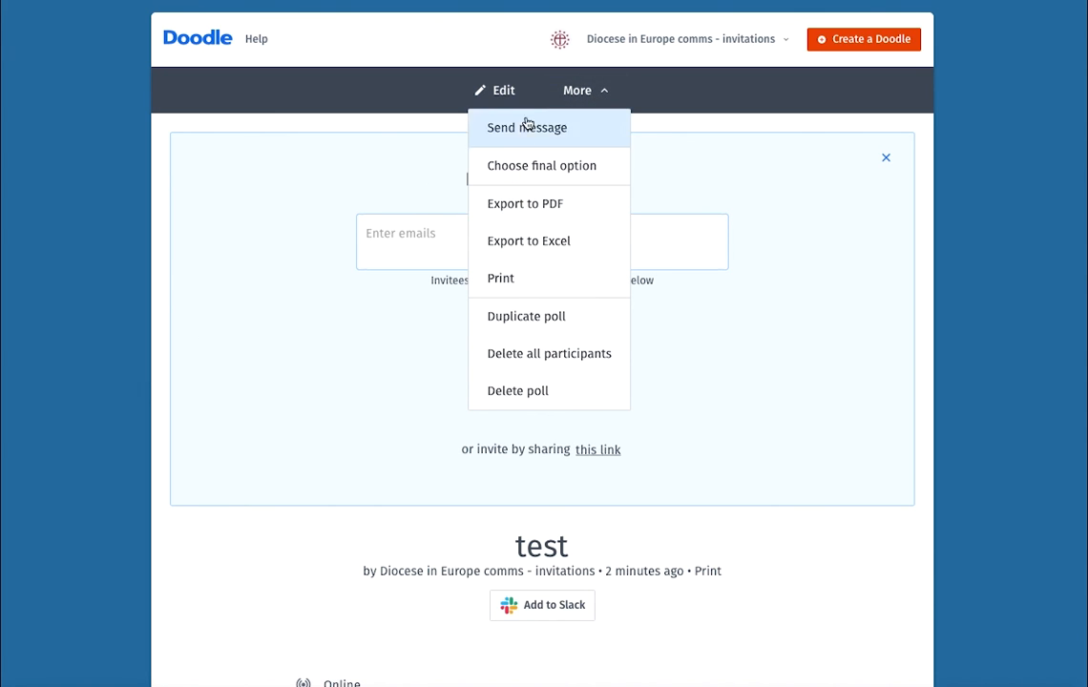
{"action": "left_click", "coordinate": [583, 93]}
{"action": "left_click", "coordinate": [584, 90]}
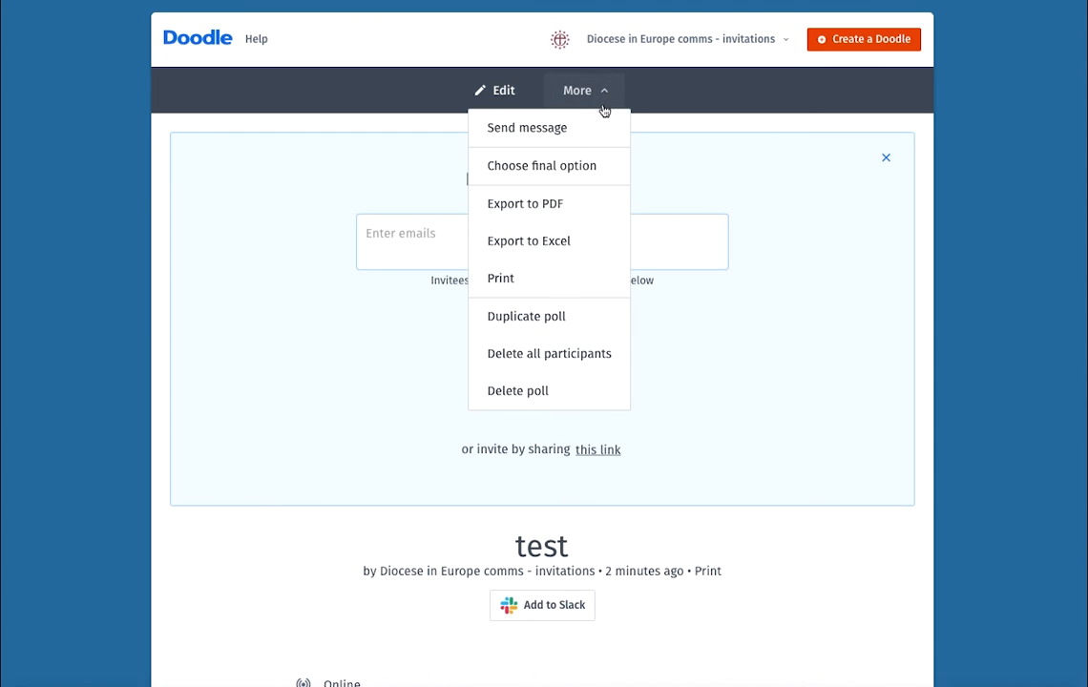
{"action": "left_click", "coordinate": [504, 167]}
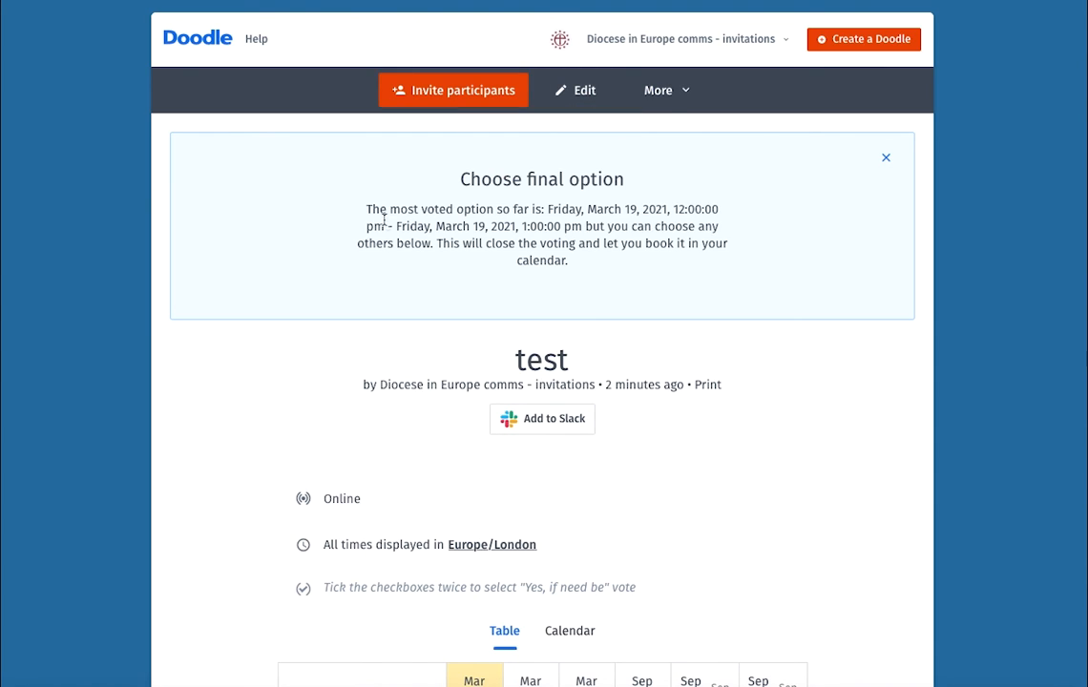
- Highlight the most voted date, Friday, March 19, in the final-option notice
{"action": "left_click_drag", "start_coordinate": [369, 214], "coordinate": [595, 264]}
{"action": "left_click", "coordinate": [597, 269]}
{"action": "left_click_drag", "start_coordinate": [549, 209], "coordinate": [632, 208]}
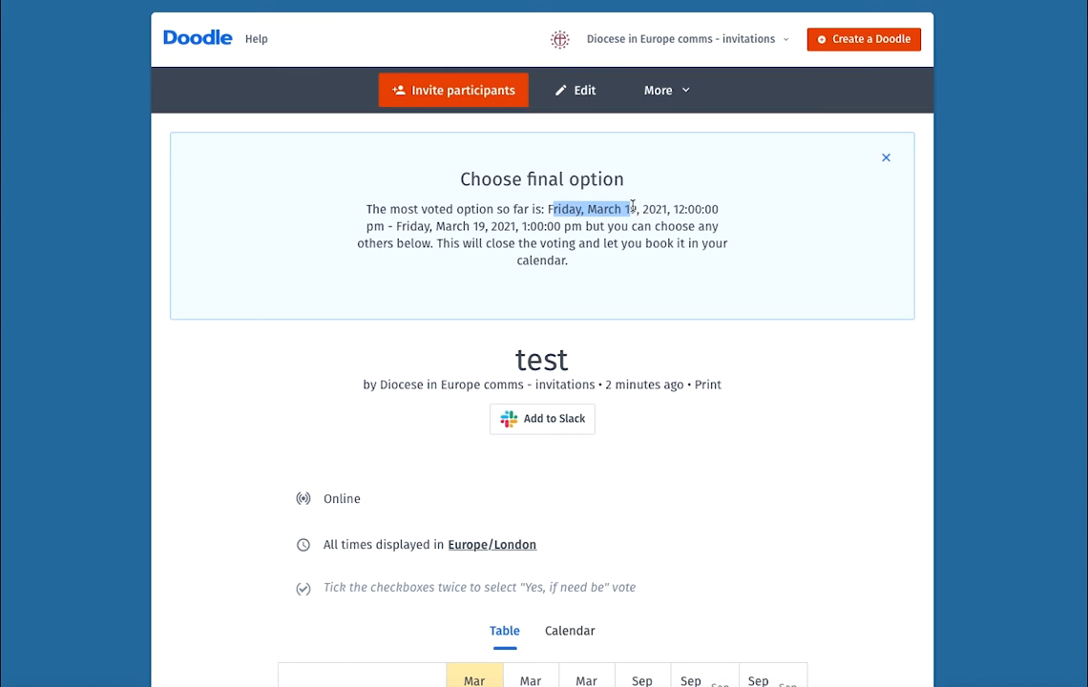